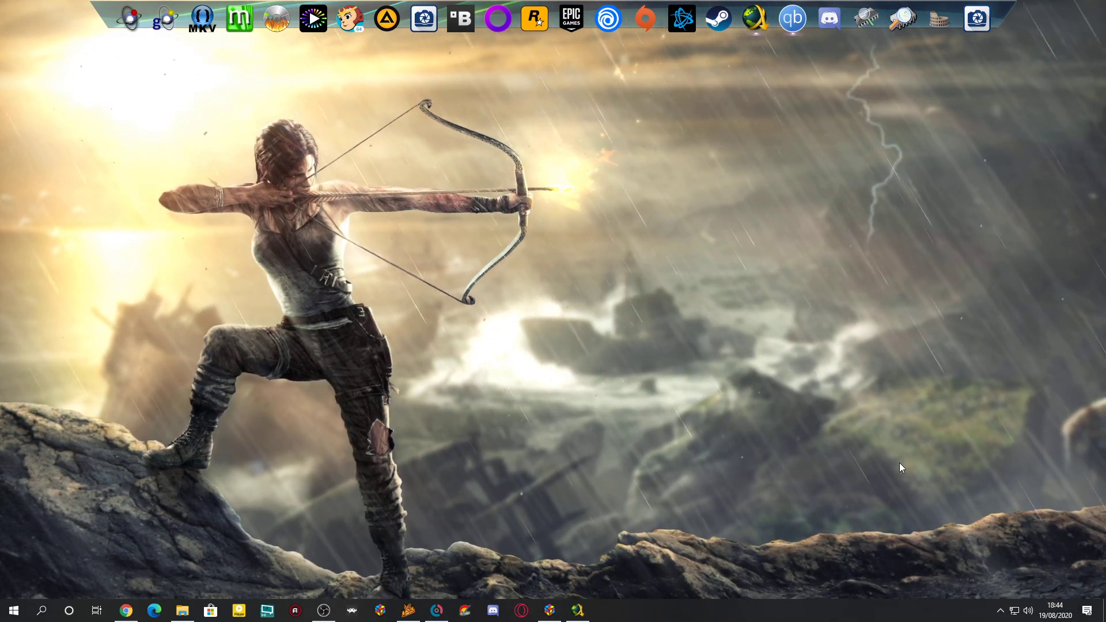
click(999, 610)
click(811, 433)
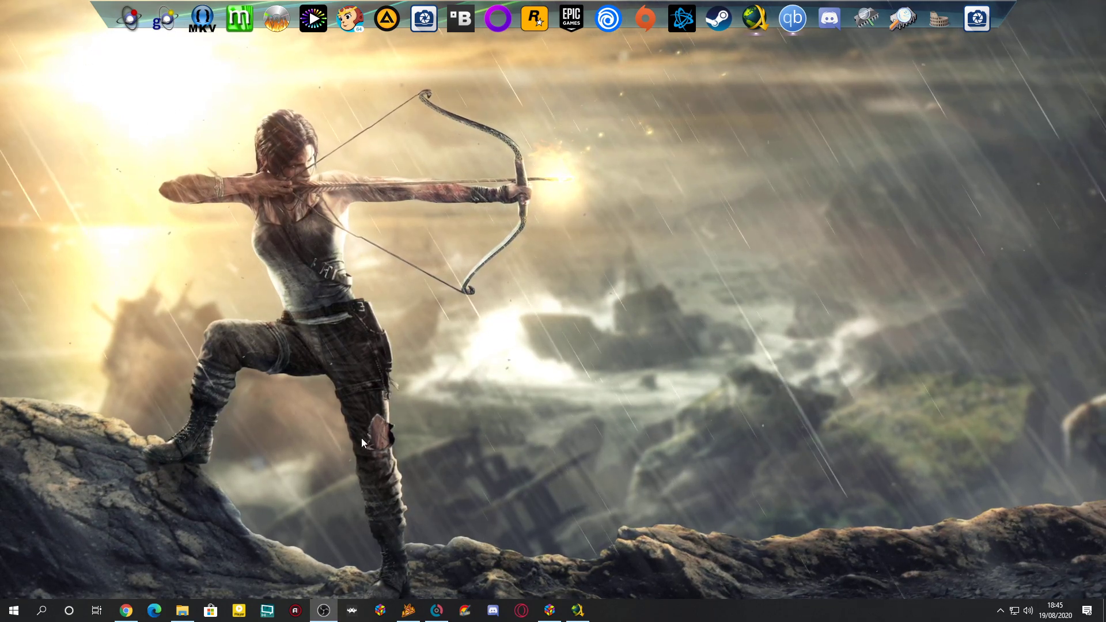
Open the Philips CD-I folder under Emuladores ROMS y CD on drive J: and inspect the 3rd Degree .chd and .cmd files.
mouse_move(184, 619)
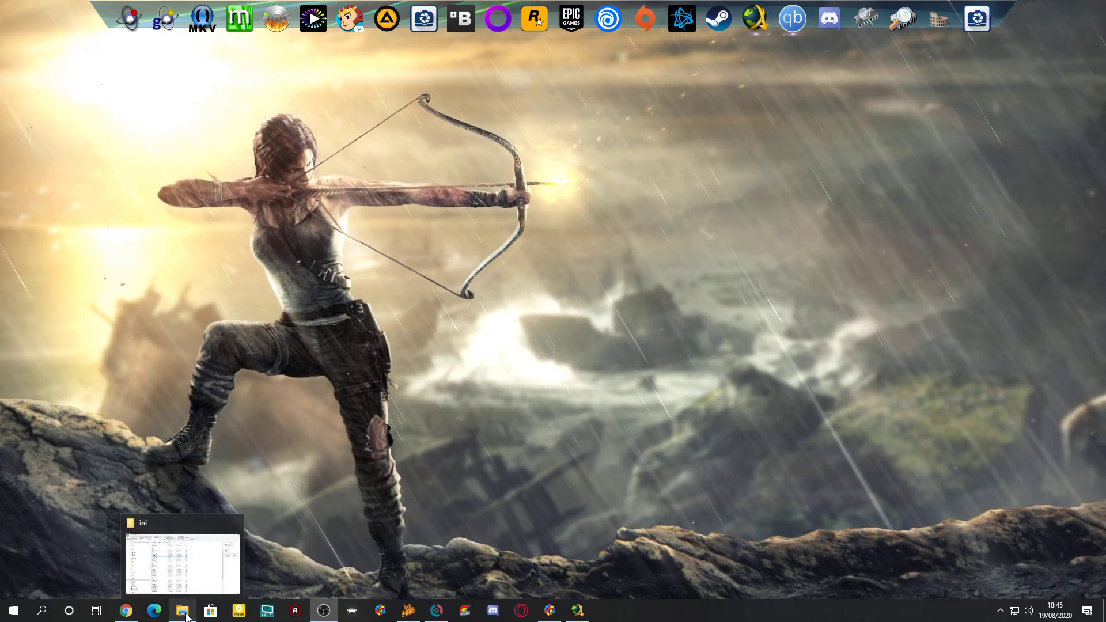
click(186, 613)
scroll(170, 418, down, 8)
scroll(170, 423, down, 15)
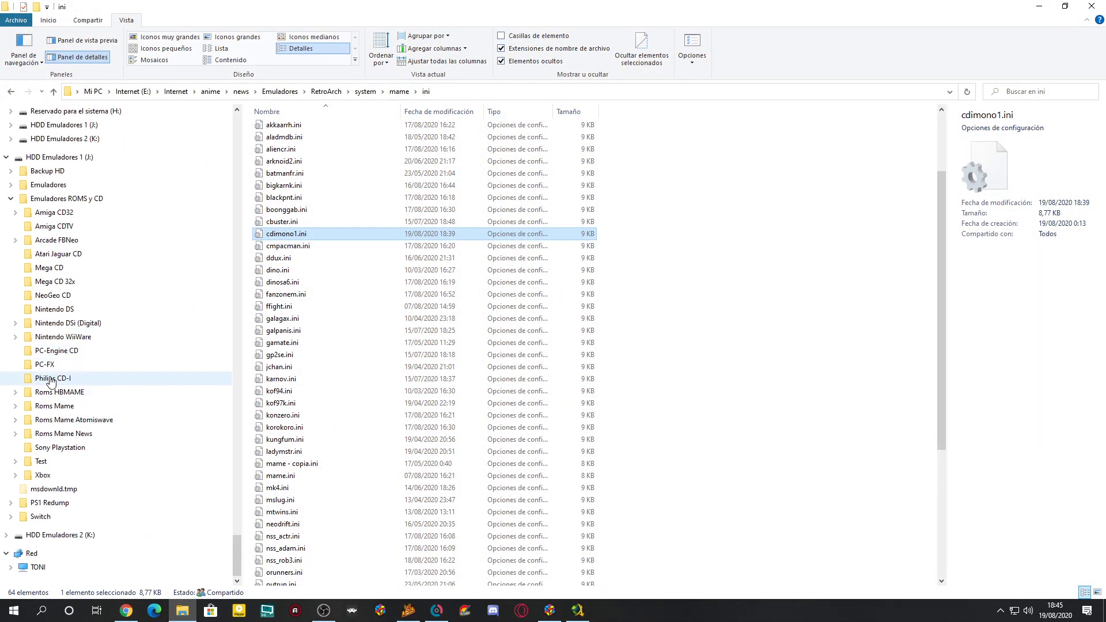
click(49, 379)
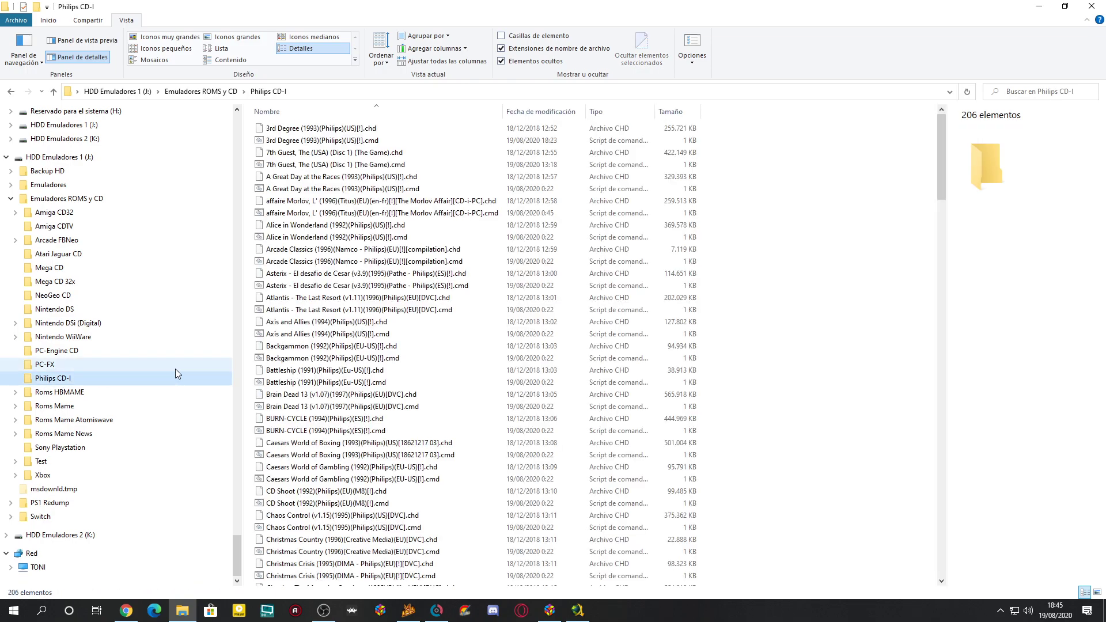
click(369, 128)
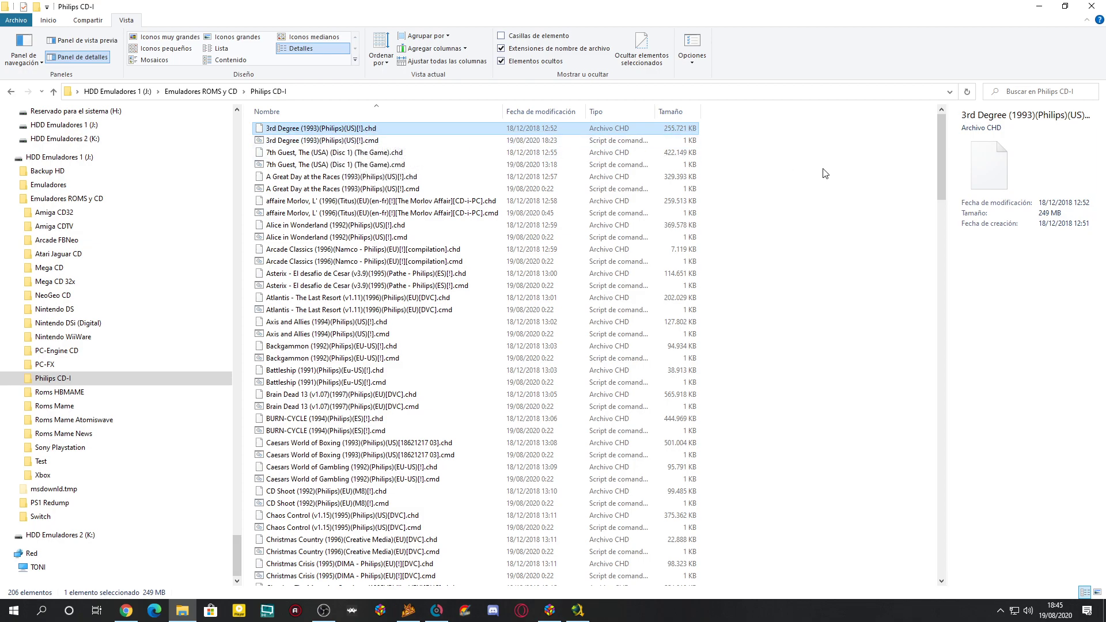
click(301, 143)
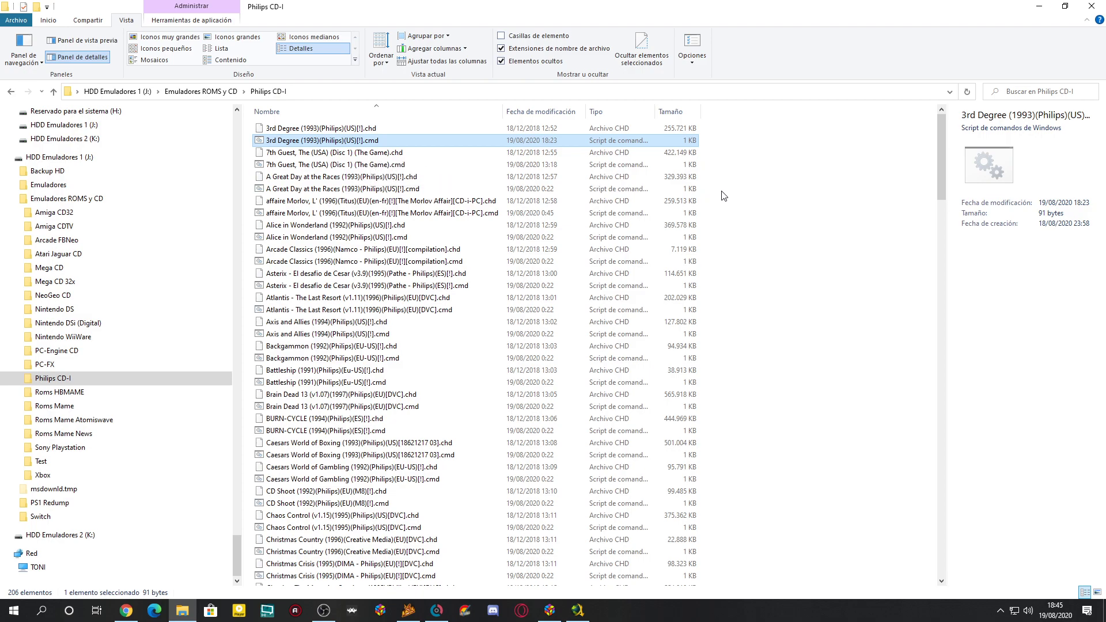
Create a new text document in the Philips CD-I folder.
right_click(761, 228)
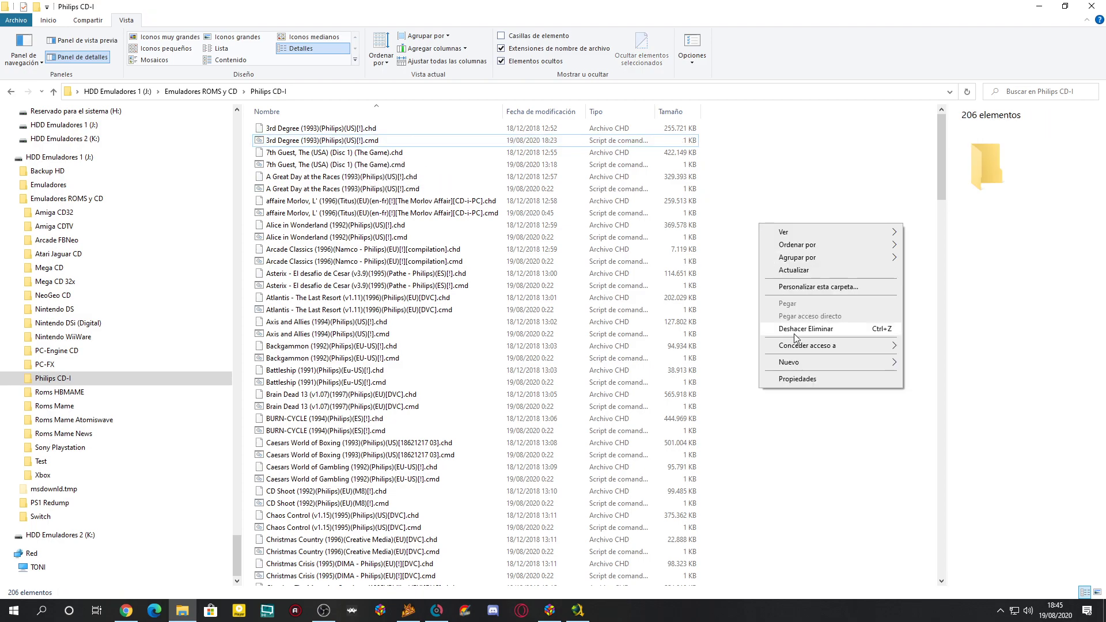
mouse_move(807, 368)
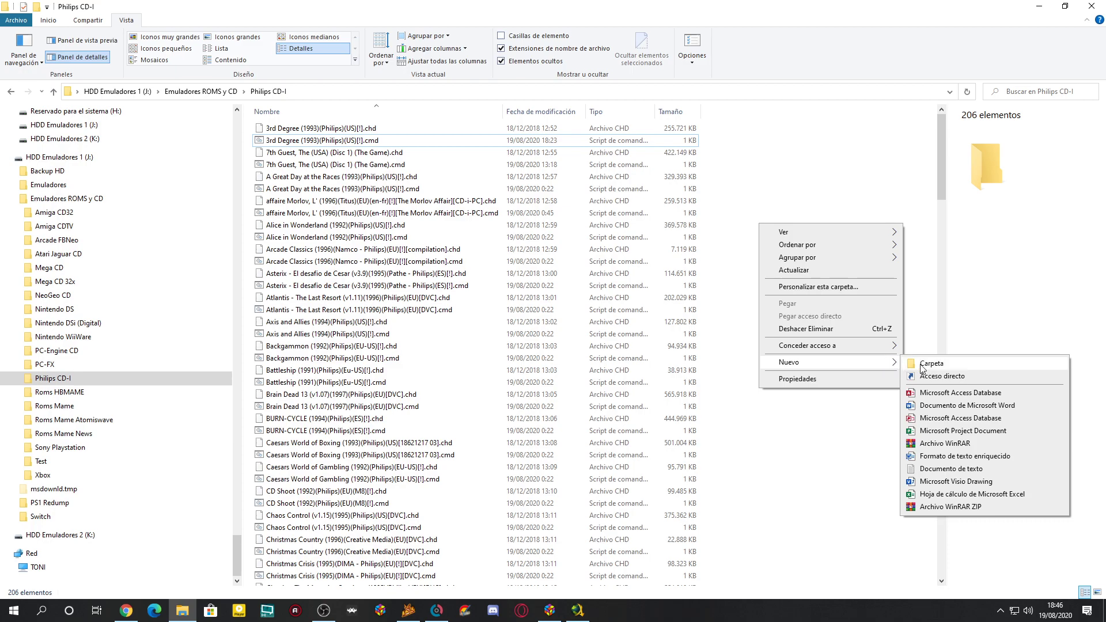
click(964, 469)
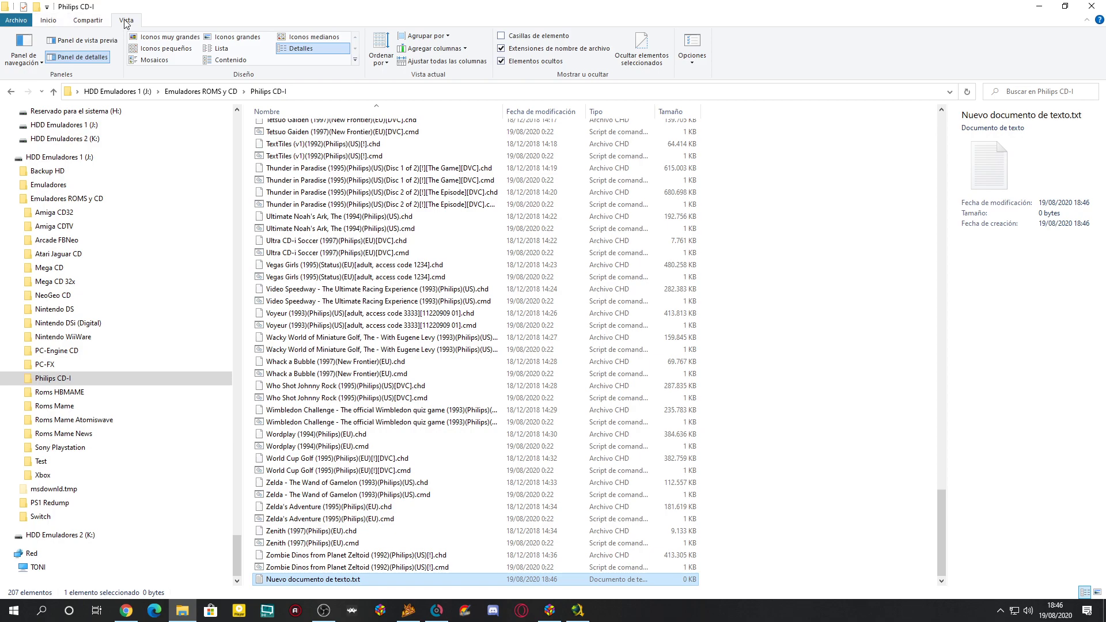
Change the new text document's extension from .txt to .cmd and delete the file.
click(57, 20)
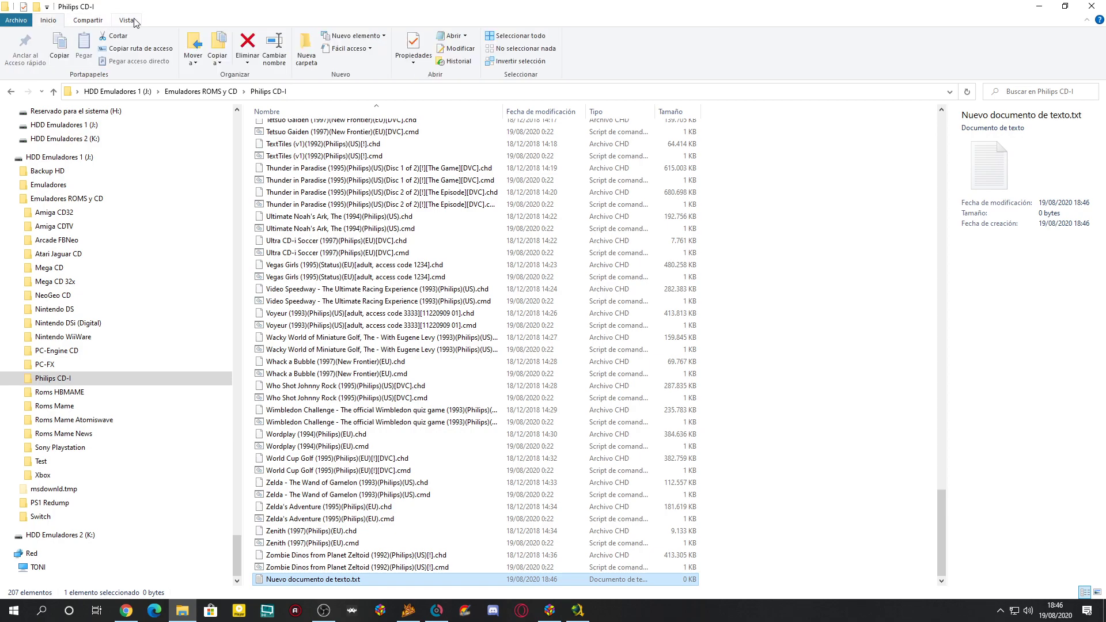
click(127, 20)
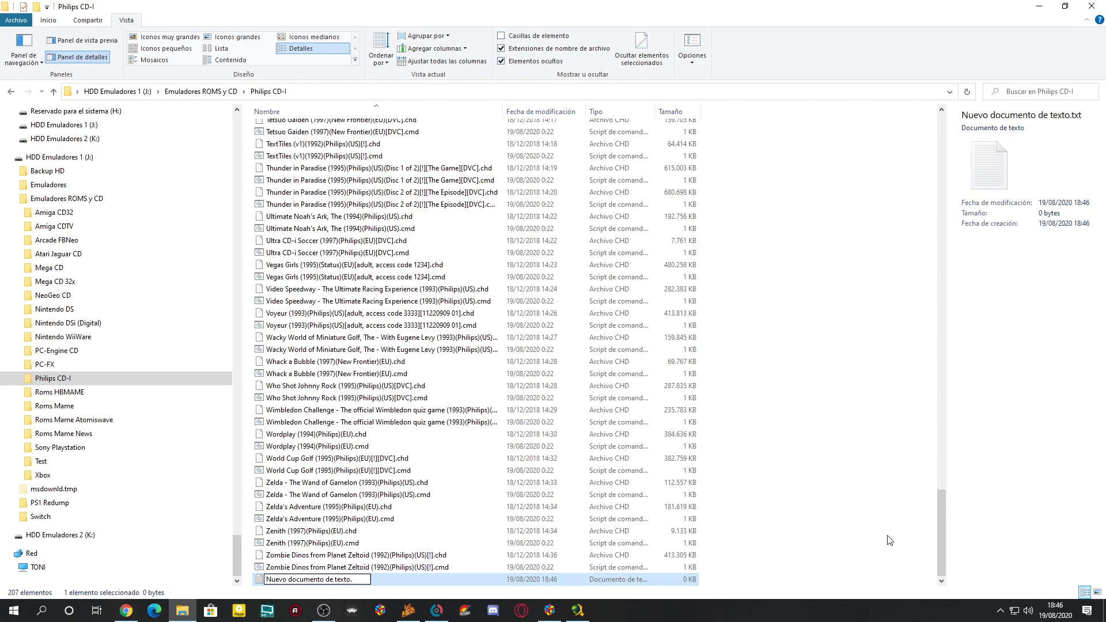
key(Return)
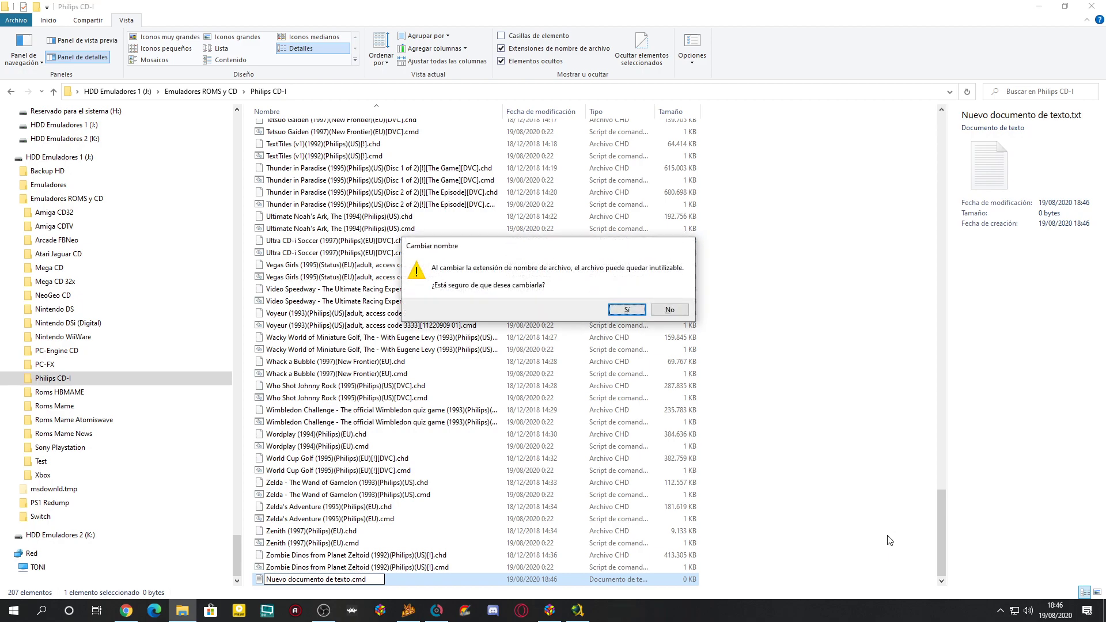
key(Return)
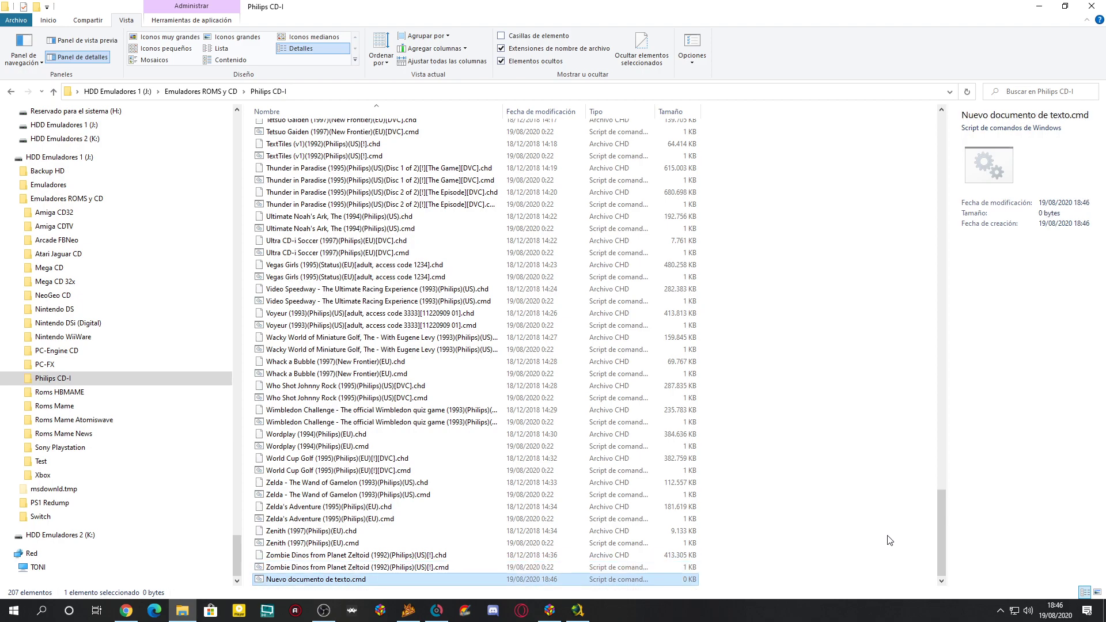
key(Delete)
Open 3rd Degree (1993)(Philips)(US)[!].cmd for editing and examine its cdimono1 name, -cdrm option and quoted game path.
scroll(879, 536, up, 20)
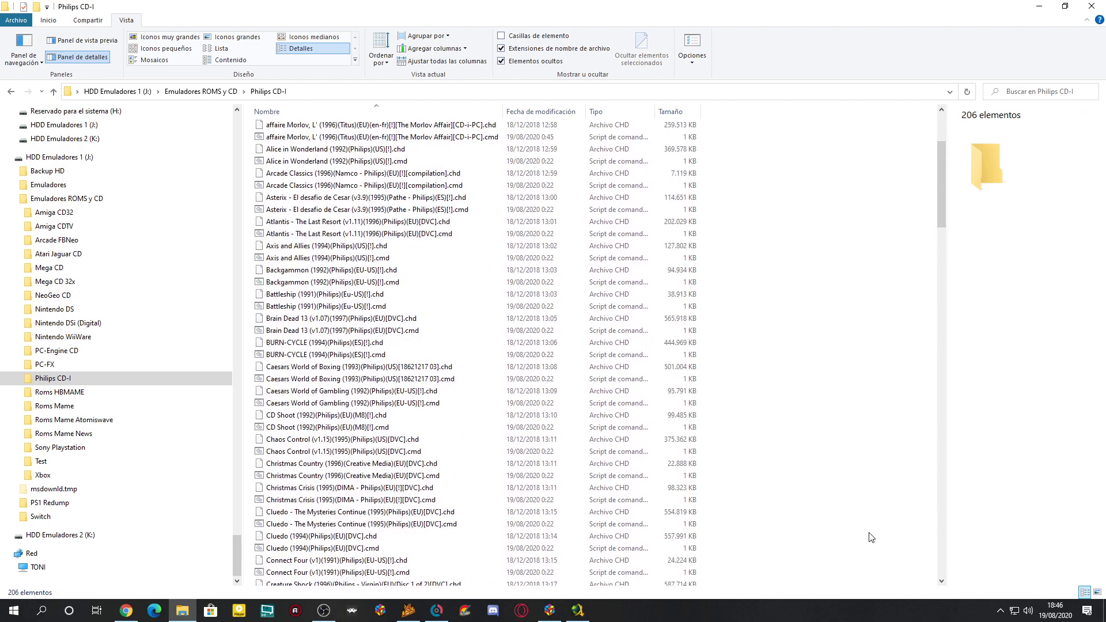
click(276, 141)
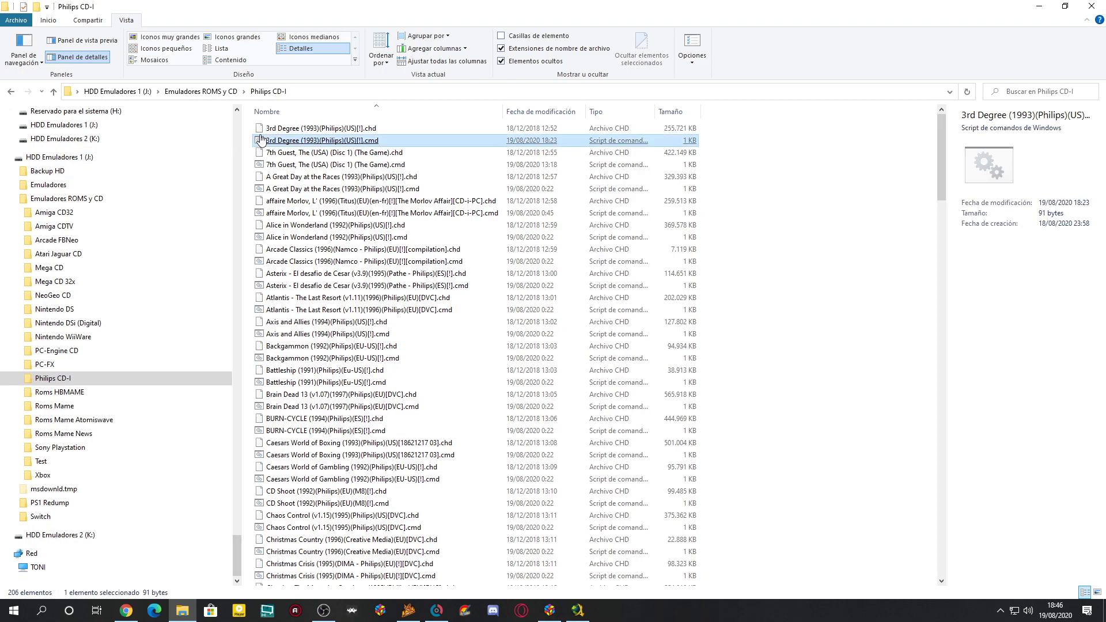
right_click(283, 144)
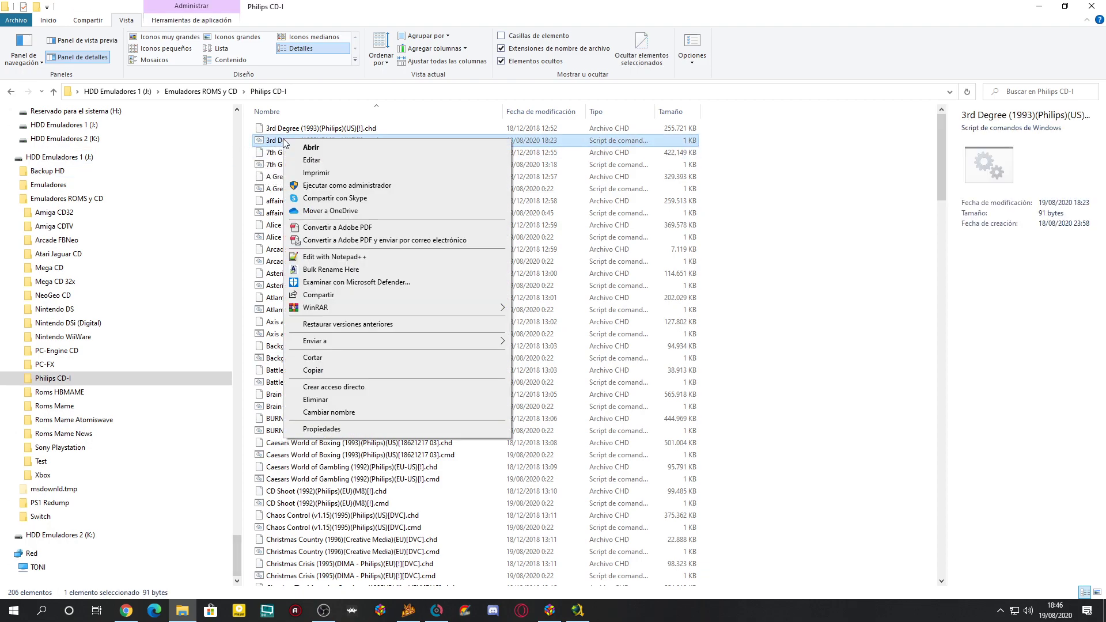
click(295, 162)
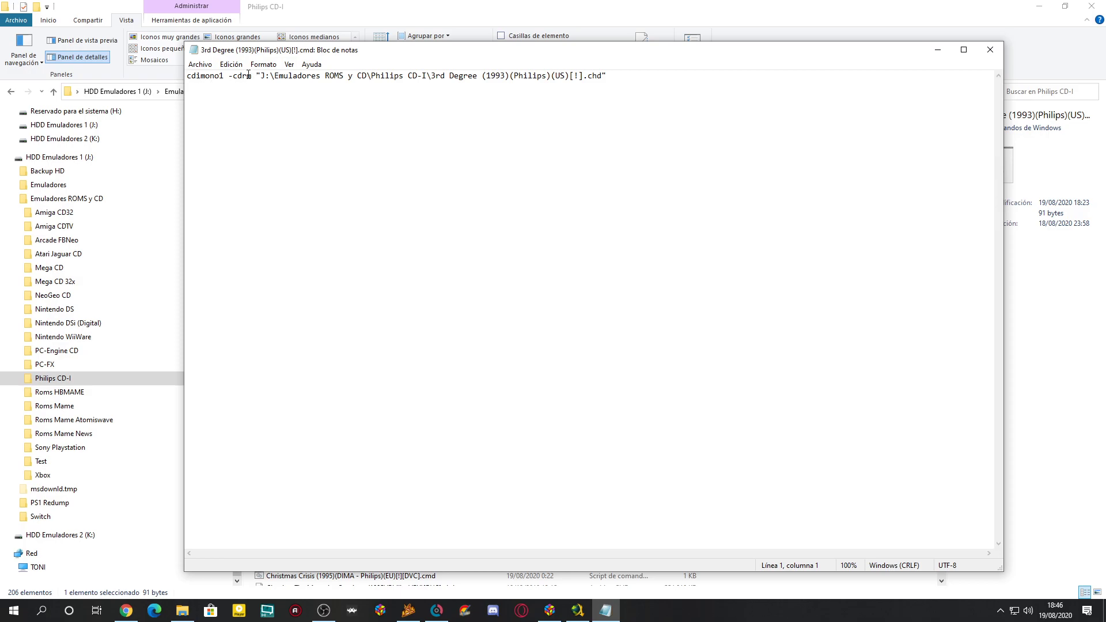
drag(224, 77, 181, 79)
drag(252, 77, 231, 80)
click(267, 76)
drag(257, 77, 639, 79)
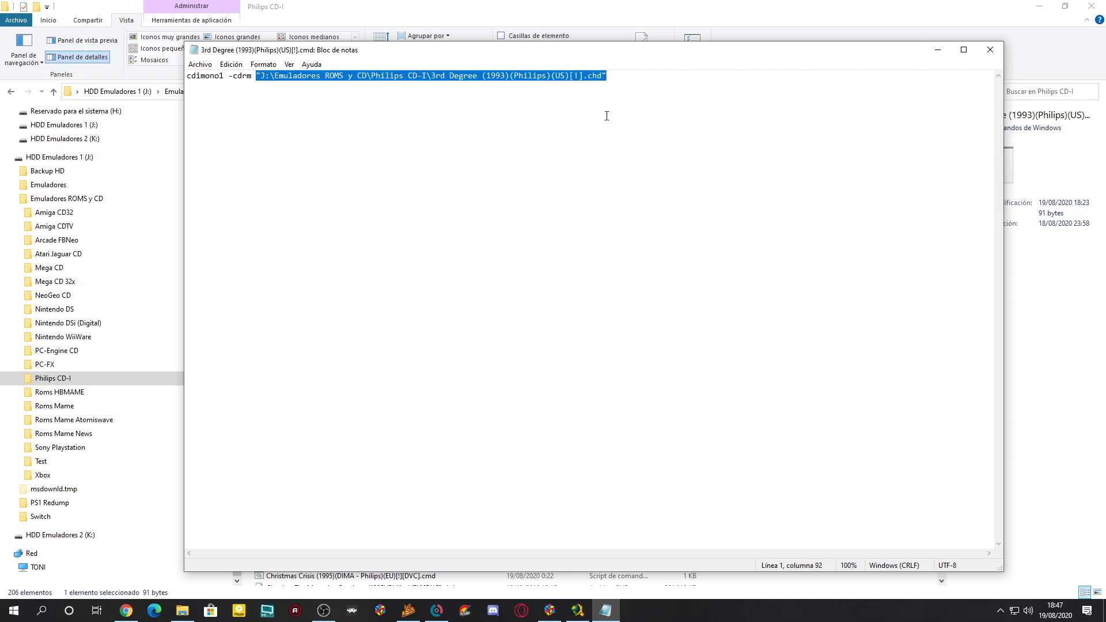
Copy the Philips CD-I folder's path and paste it inside the quotes of the script, replacing the existing game path.
click(571, 6)
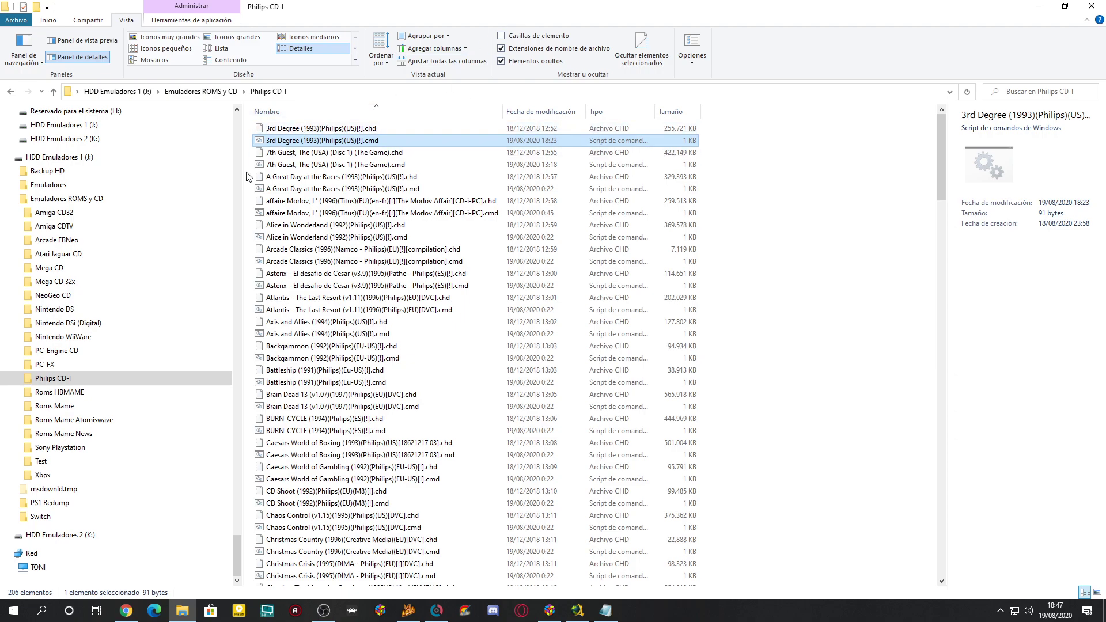
click(308, 91)
key(ctrl+c)
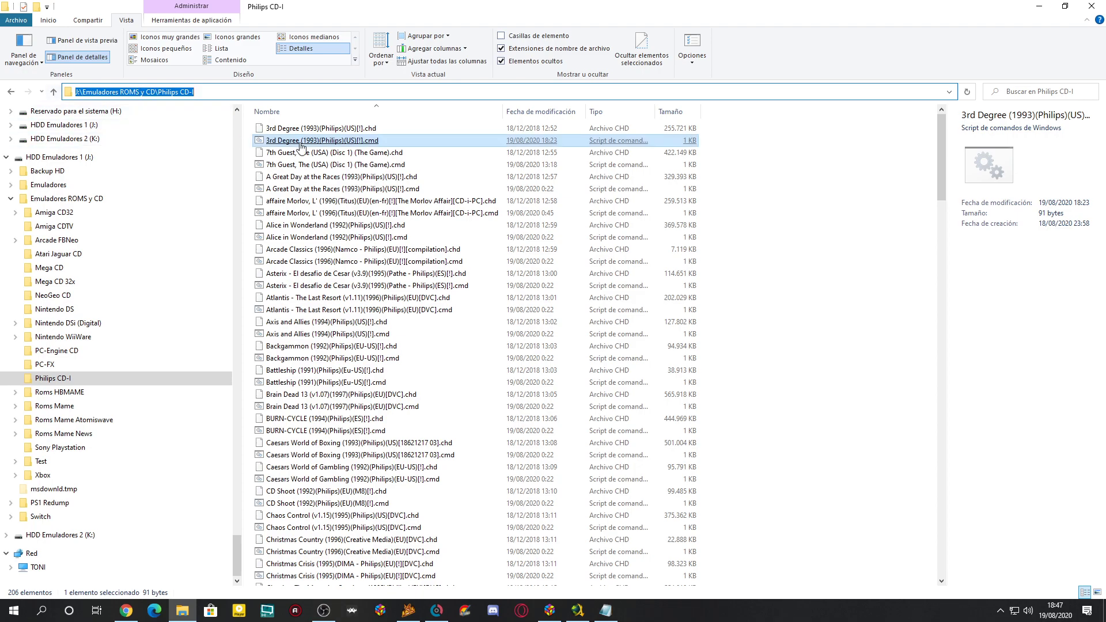
key(alt+Tab)
drag(261, 77, 606, 82)
key(ctrl+v)
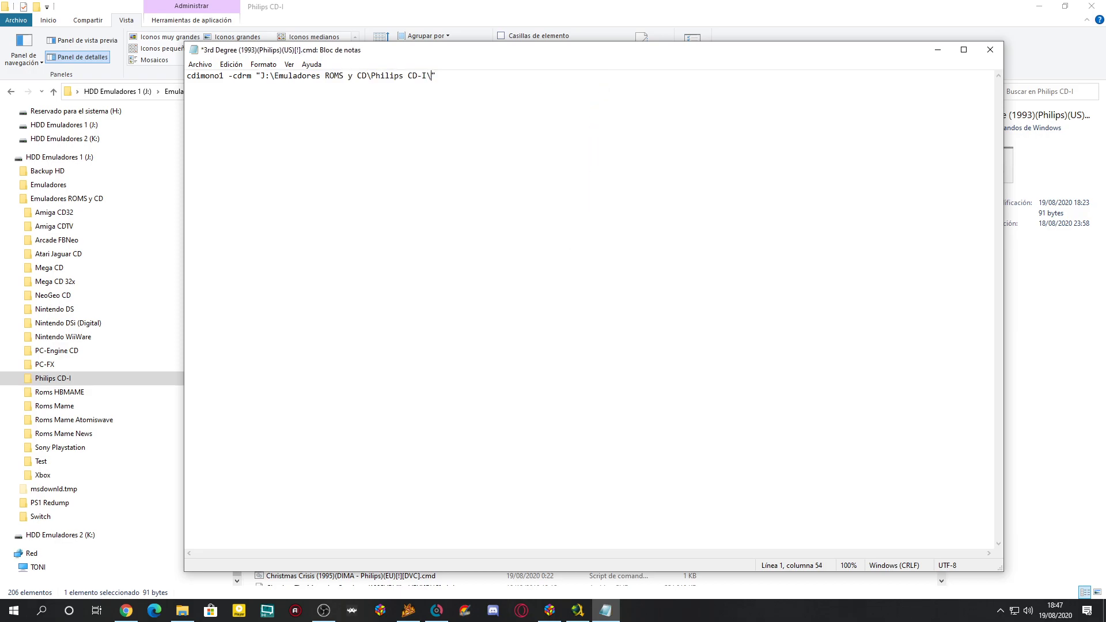
Complete the quoted path with a backslash and the copied file name 3rd Degree (1993)(Philips)(US)[!].chd.
key(alt+Tab)
click(366, 128)
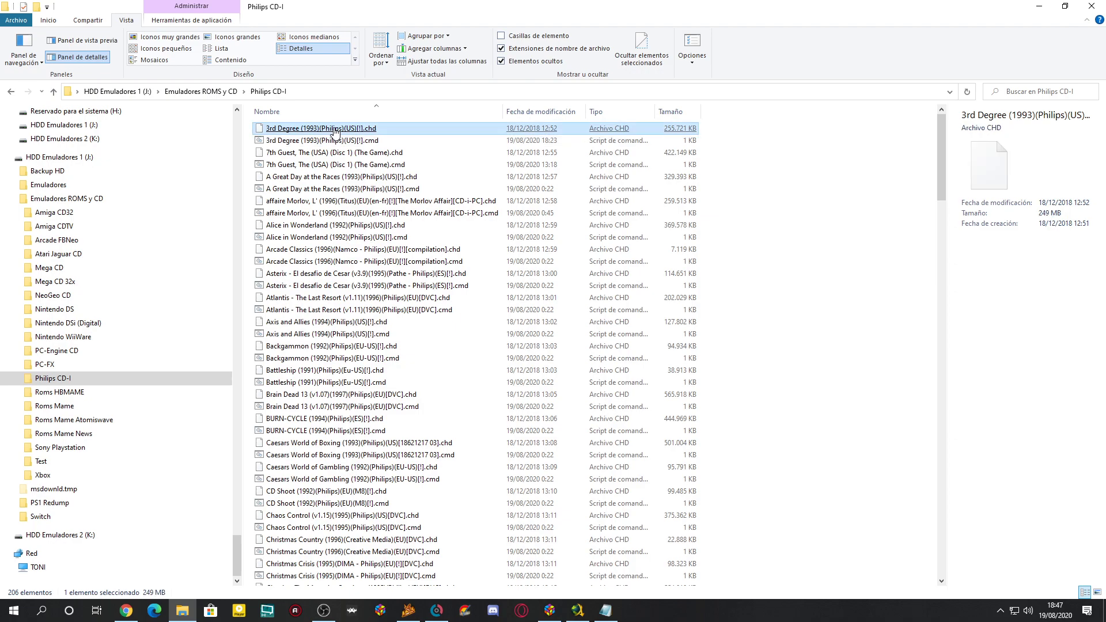
click(366, 126)
drag(385, 129, 262, 130)
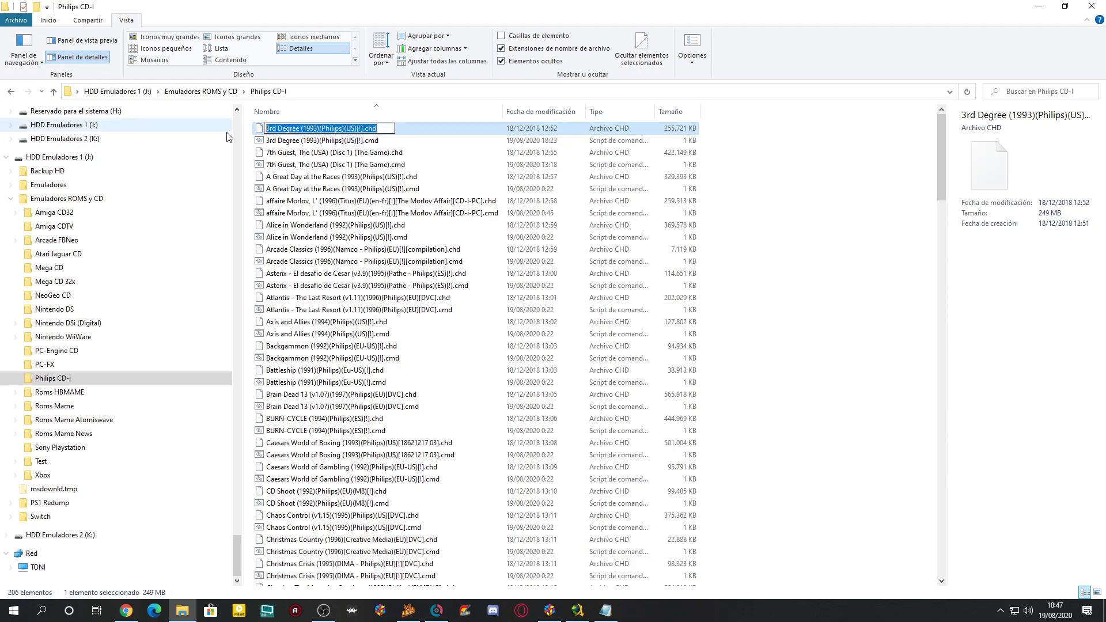
key(ctrl+c)
key(alt+Tab)
text(\)
key(ctrl+v)
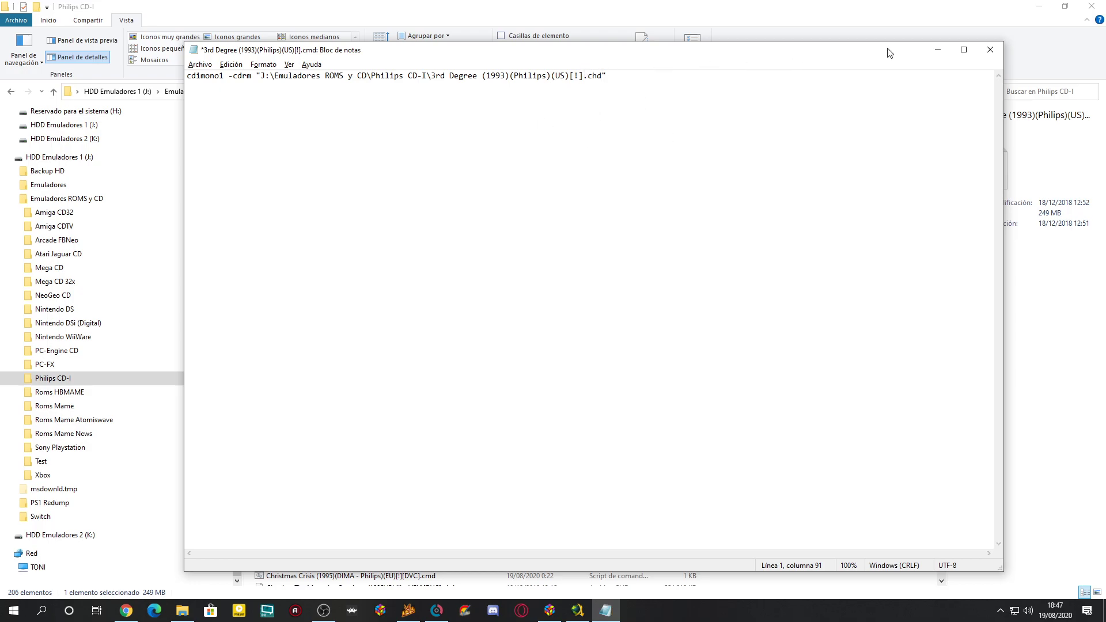
Save the 3rd Degree command script and close it.
click(200, 64)
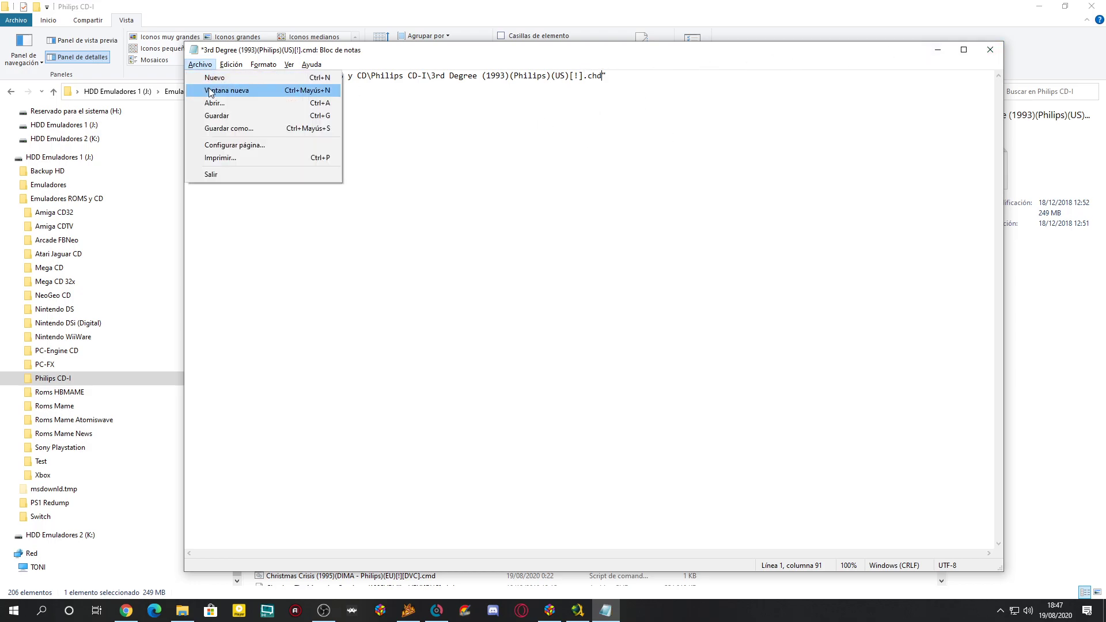
click(218, 116)
click(991, 50)
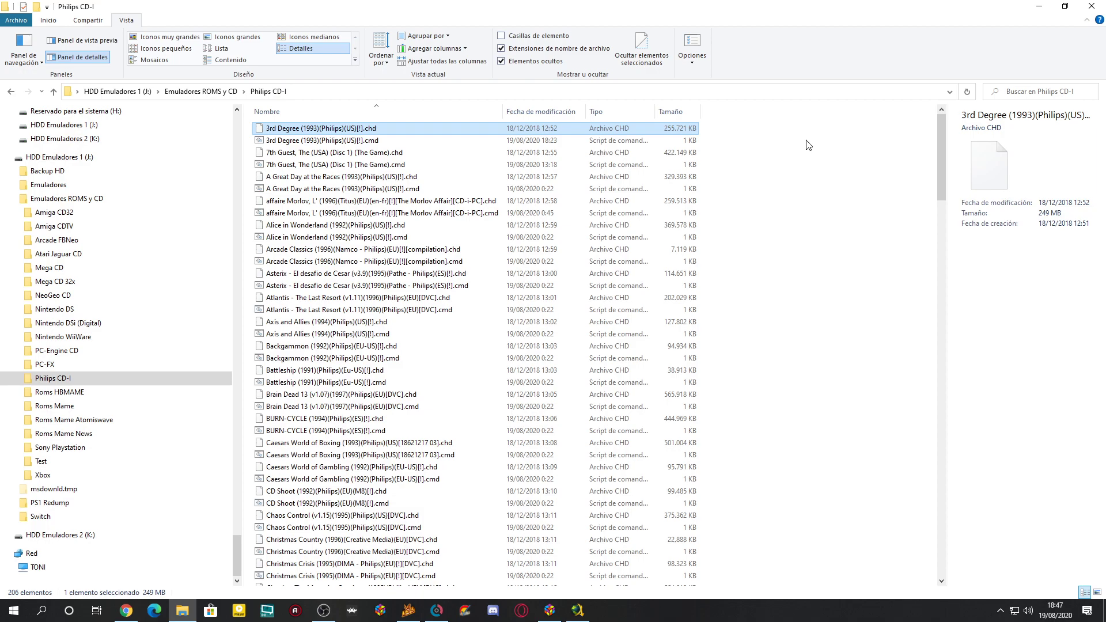
Hide file name extensions in the folder and open the 3rd Degree command script for editing.
click(505, 49)
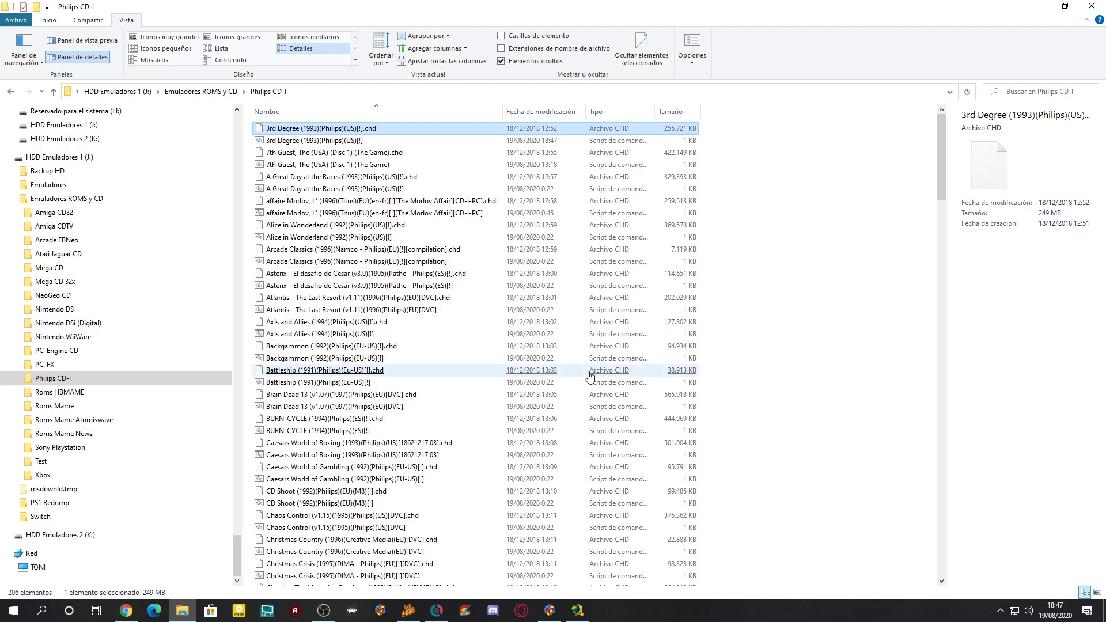
click(293, 144)
right_click(293, 145)
click(307, 166)
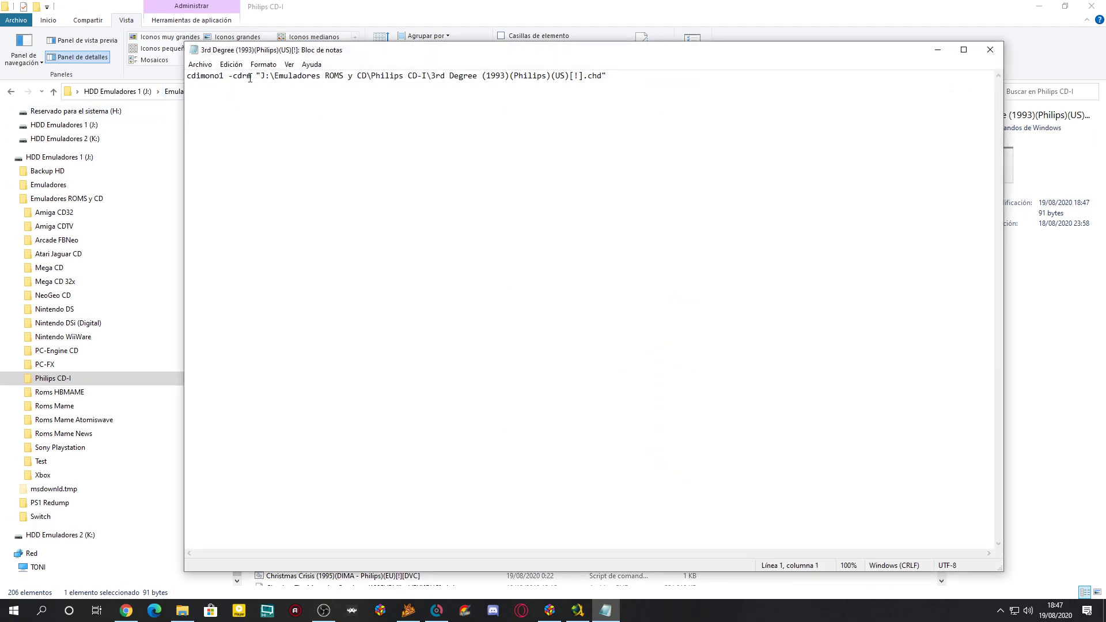
Examine the script's cdimono1 -cdrm portion and its quoted .chd path, and close the file.
drag(252, 77, 177, 78)
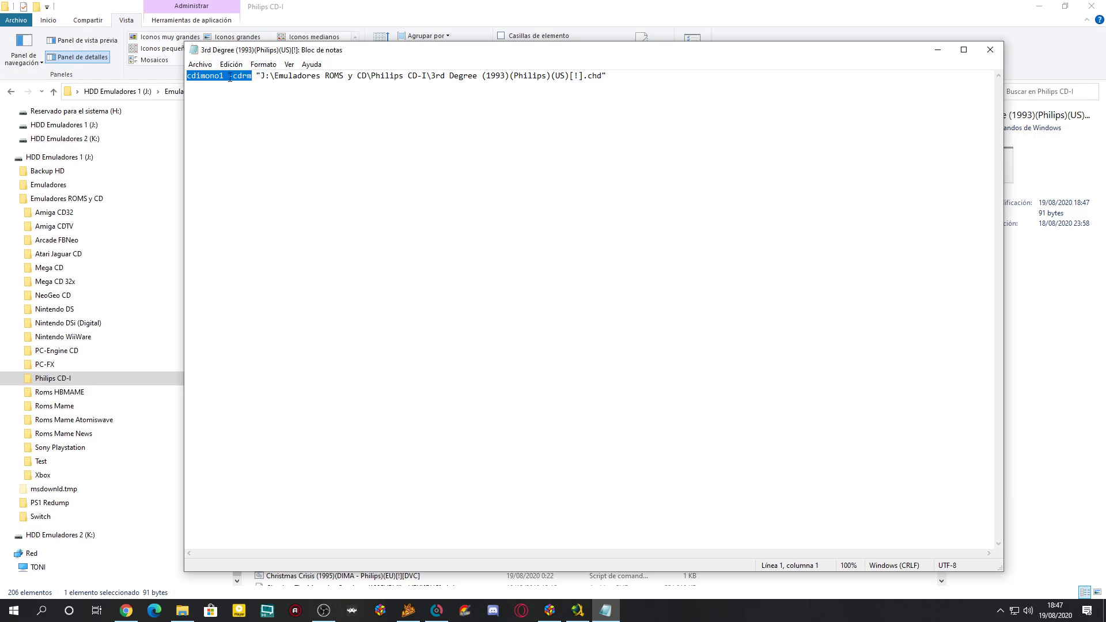
drag(256, 78, 680, 83)
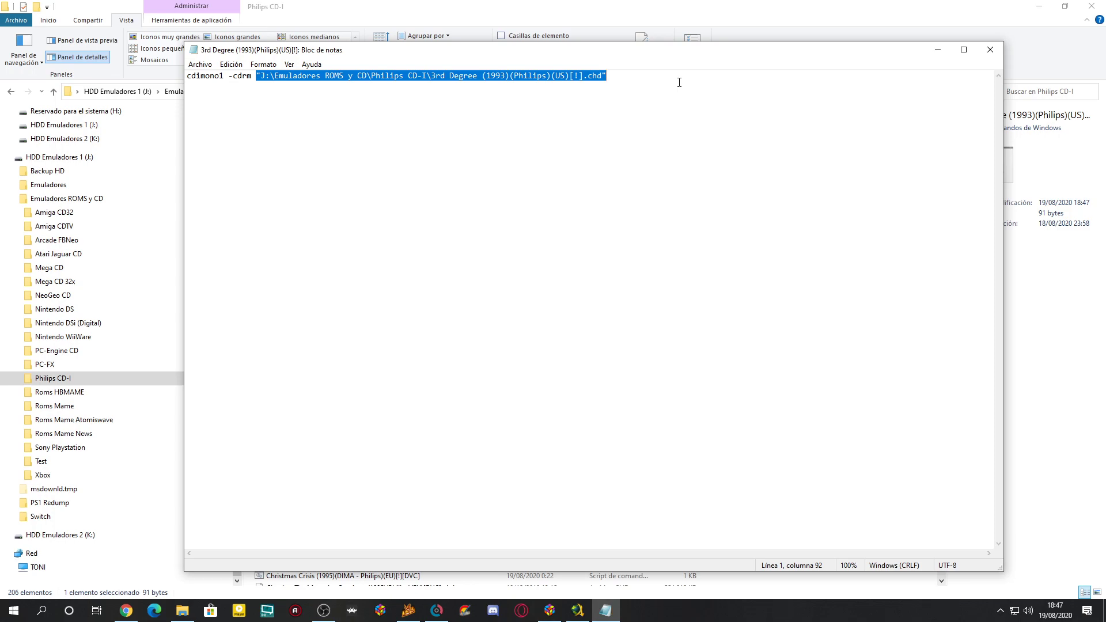
drag(250, 74, 172, 75)
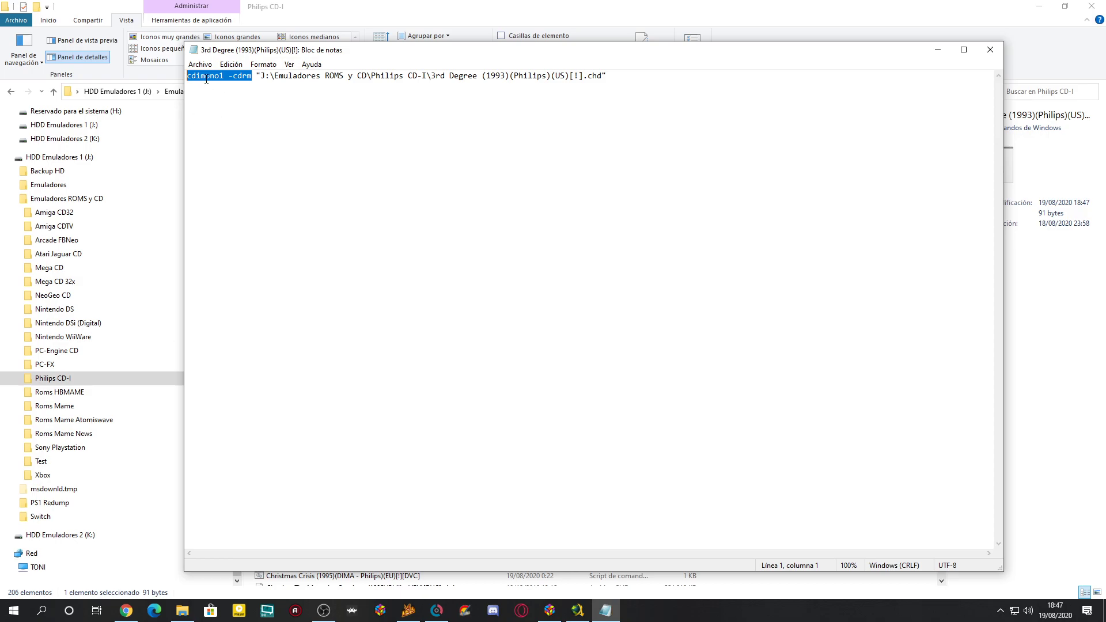
click(991, 49)
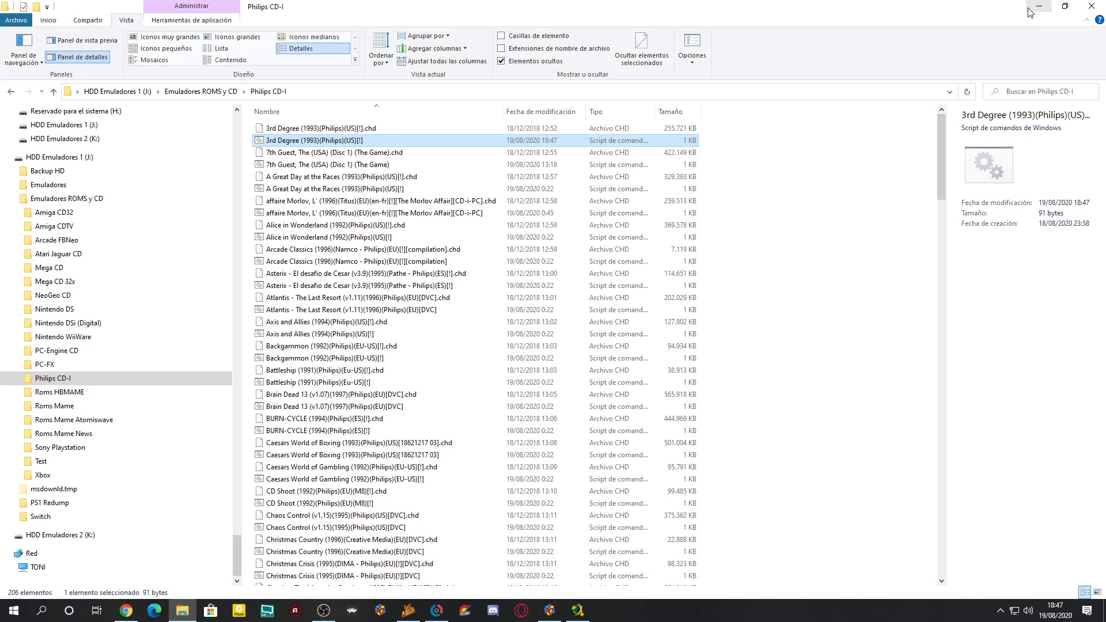
click(920, 124)
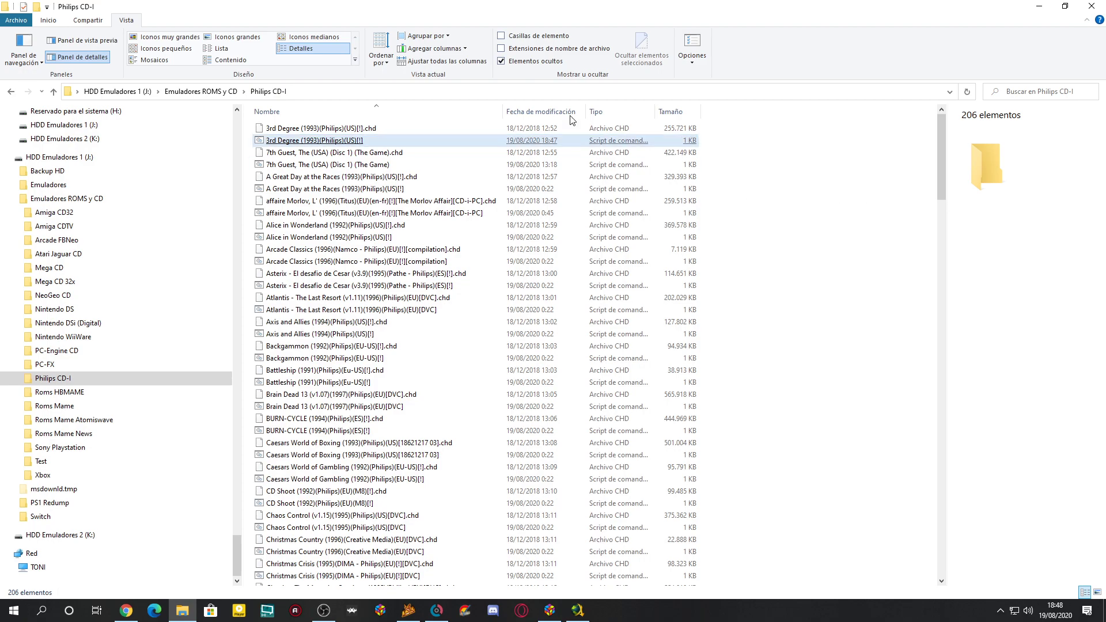
Reopen the 3rd Degree command script and highlight the cdimono1 system name at its start.
right_click(278, 142)
click(317, 167)
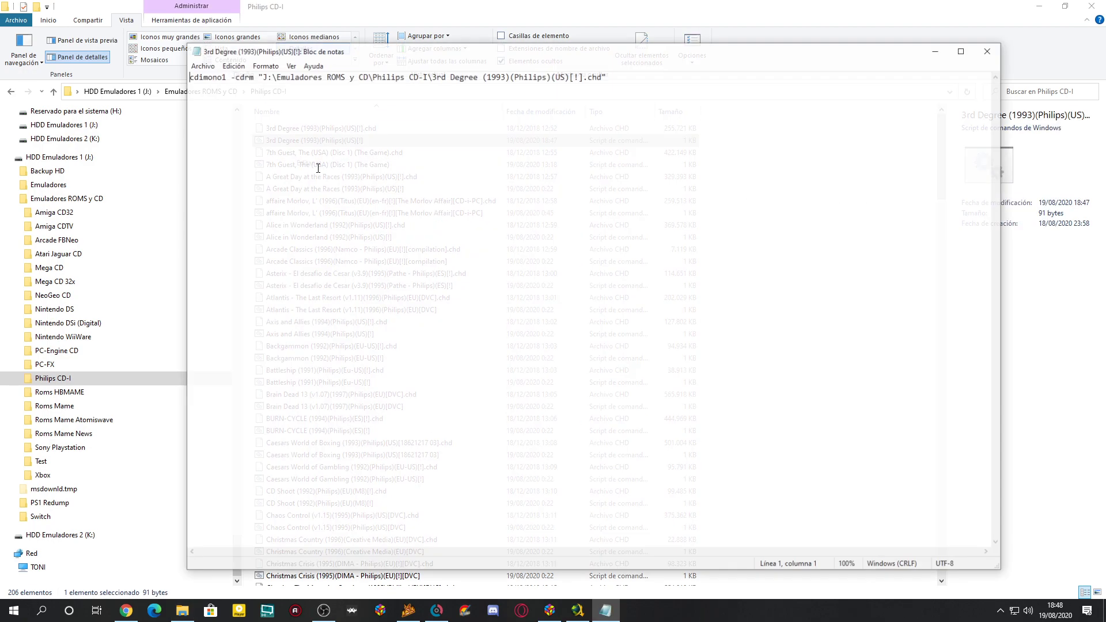
drag(223, 76, 161, 77)
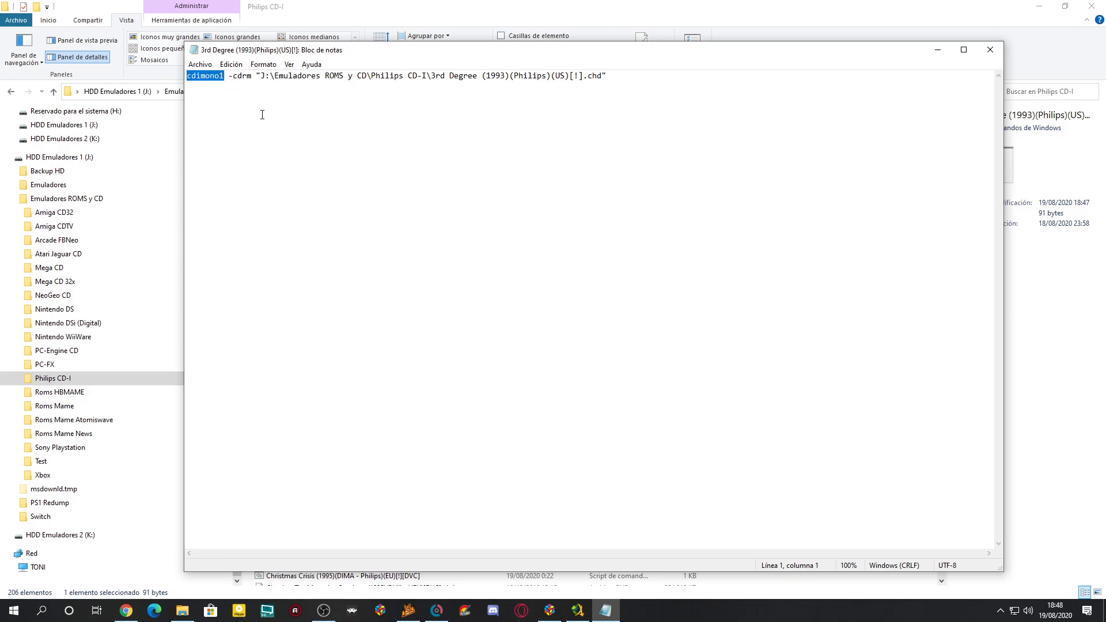
Close the 3rd Degree command script, collapse the expanded system folder in the folder tree, and open the RetroArch folder.
click(991, 49)
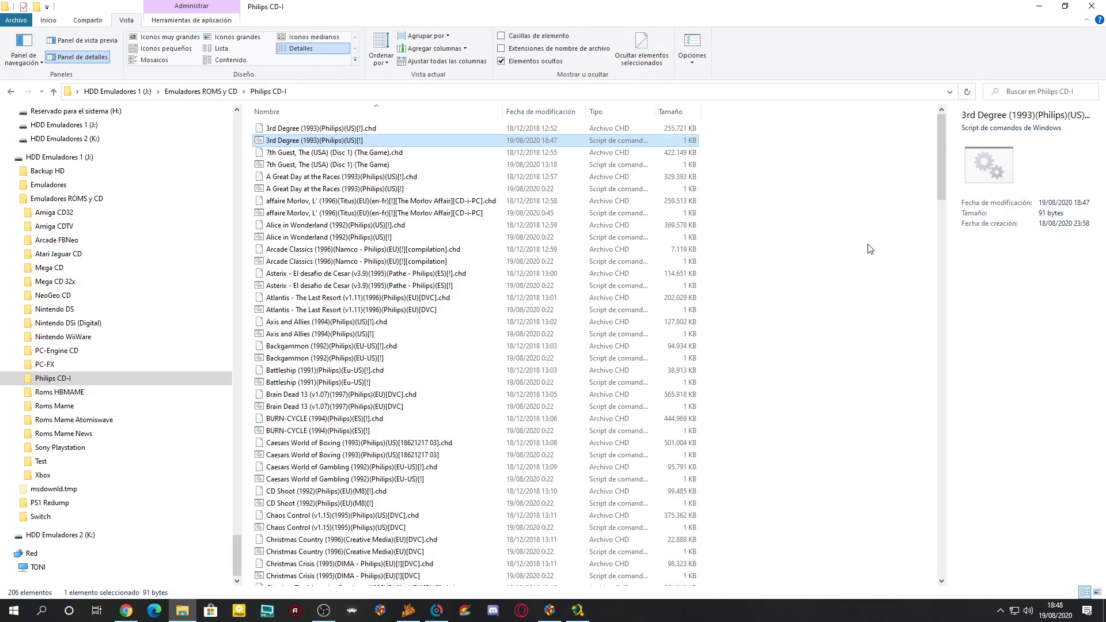
scroll(163, 377, up, 8)
scroll(163, 378, up, 20)
scroll(170, 366, up, 20)
scroll(170, 366, up, 2)
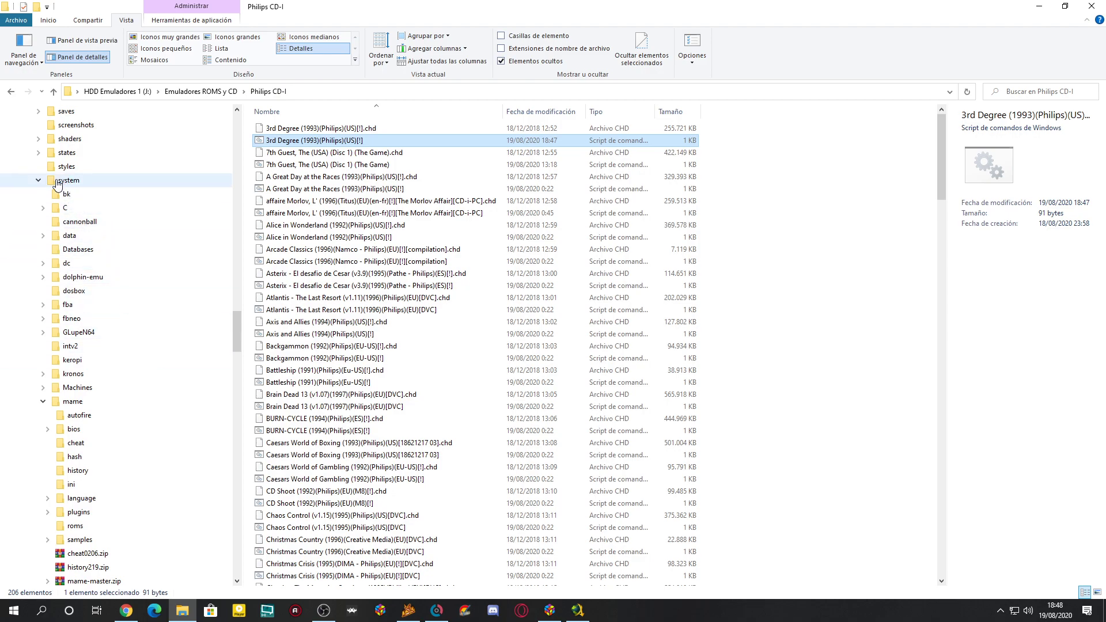
click(38, 180)
scroll(47, 210, up, 3)
scroll(47, 210, up, 6)
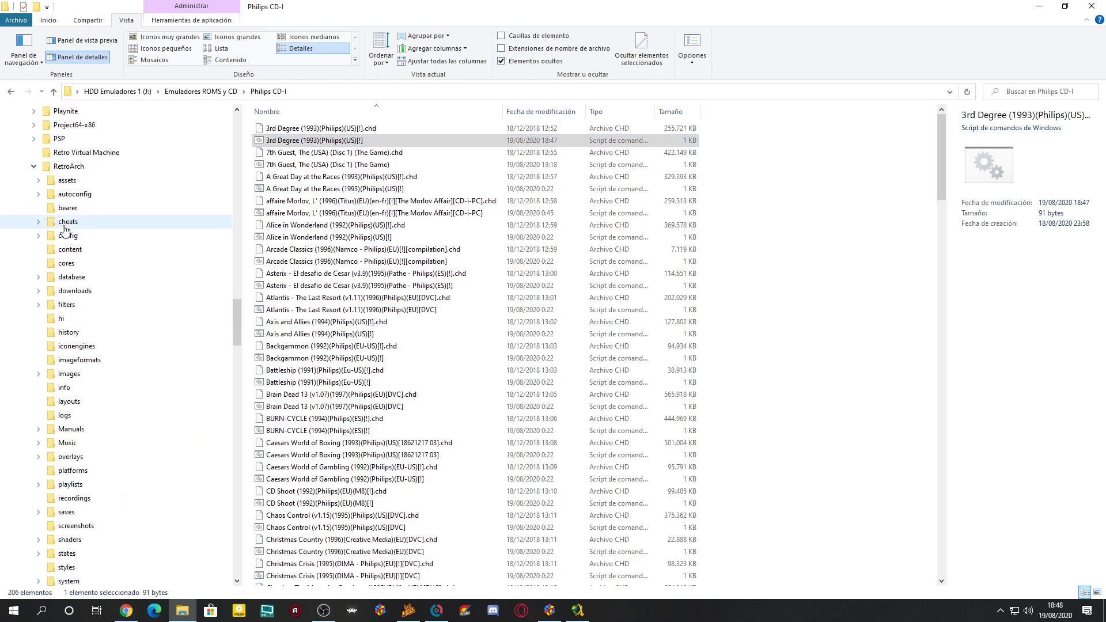
click(69, 166)
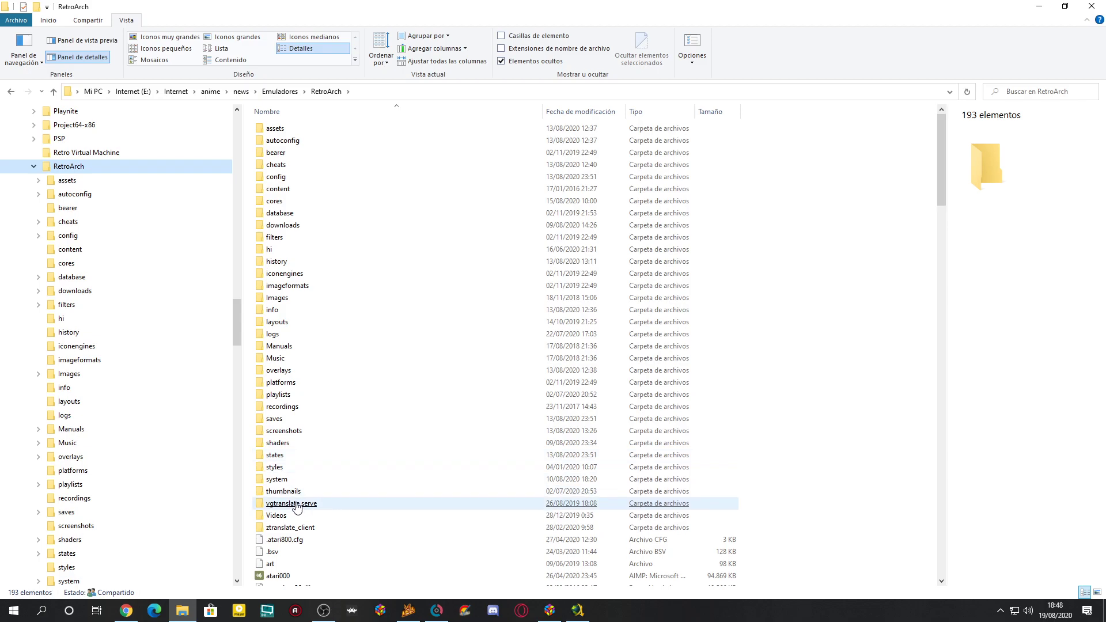
Open RetroArch's system\mame\bios folder and examine the cdimono1 BIOS archive.
click(277, 482)
double_click(278, 486)
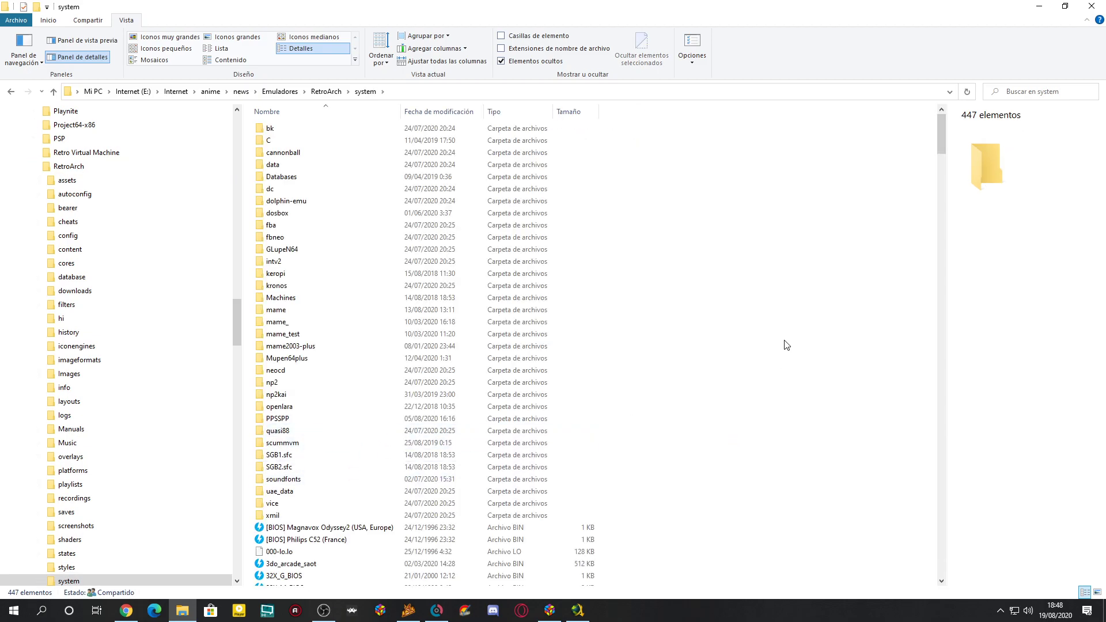
double_click(282, 312)
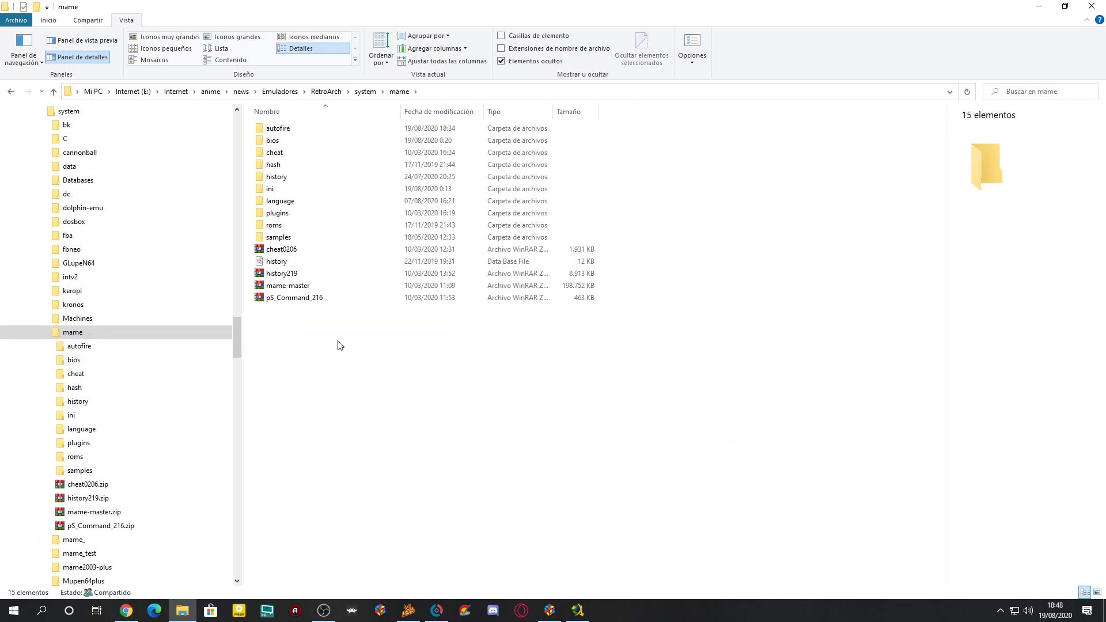
click(277, 142)
double_click(277, 142)
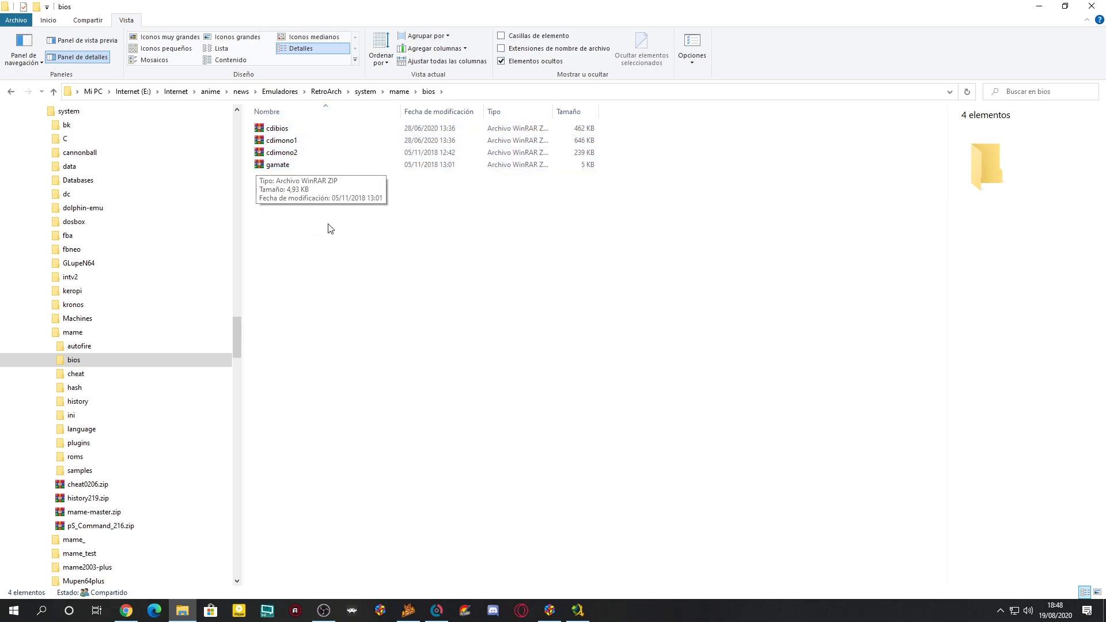
click(281, 141)
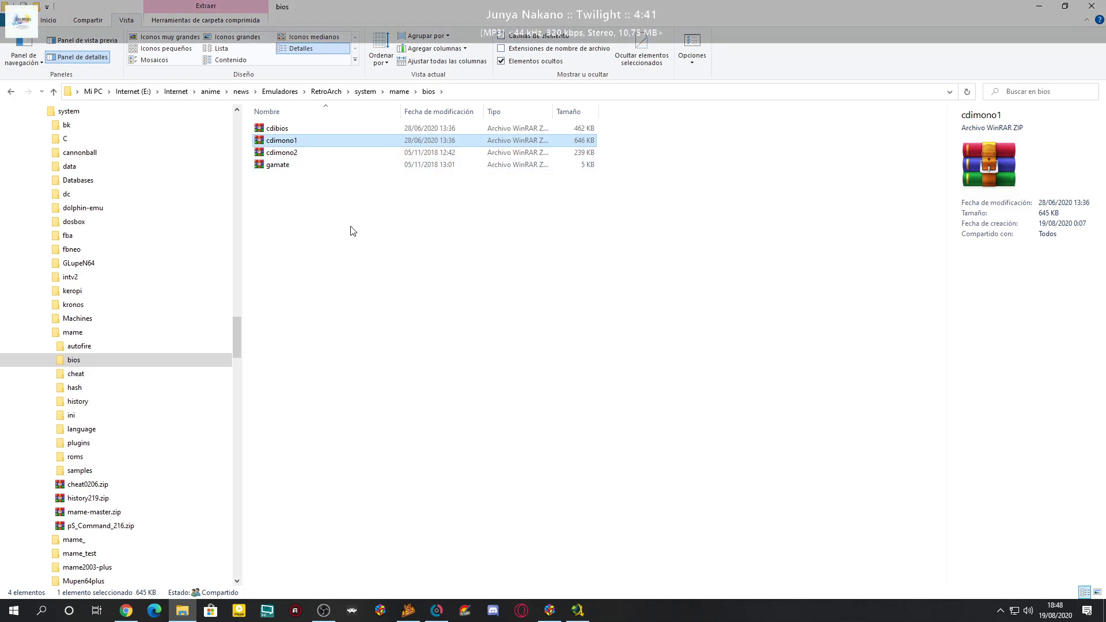
click(358, 241)
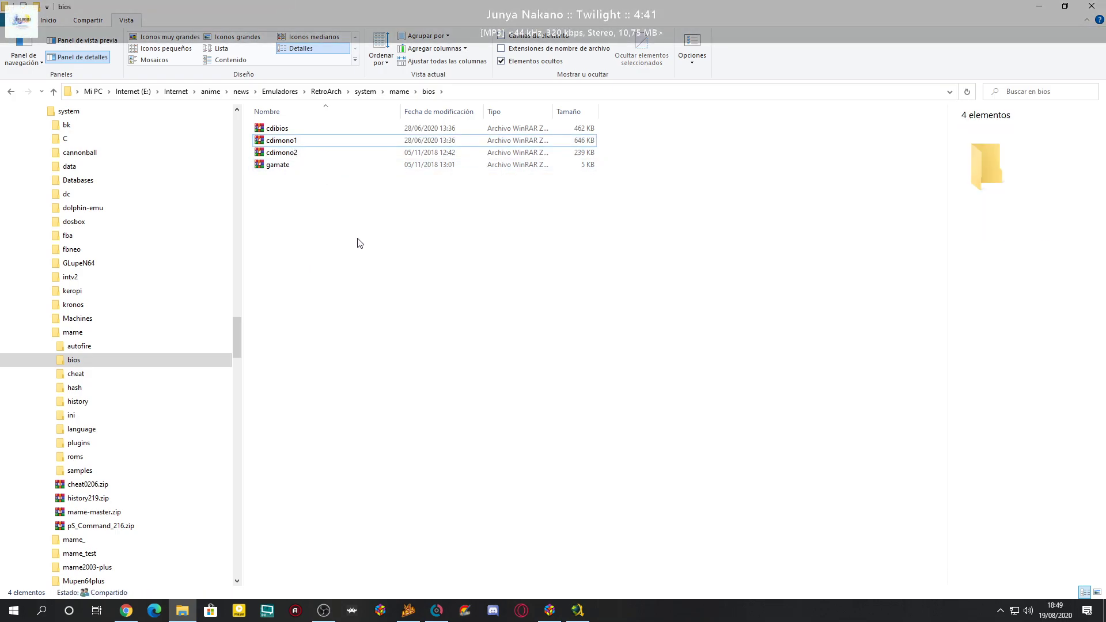
Collapse the mame and system folders in the folder tree and minimize the file explorer window.
click(43, 332)
scroll(80, 335, up, 1)
scroll(80, 335, up, 1)
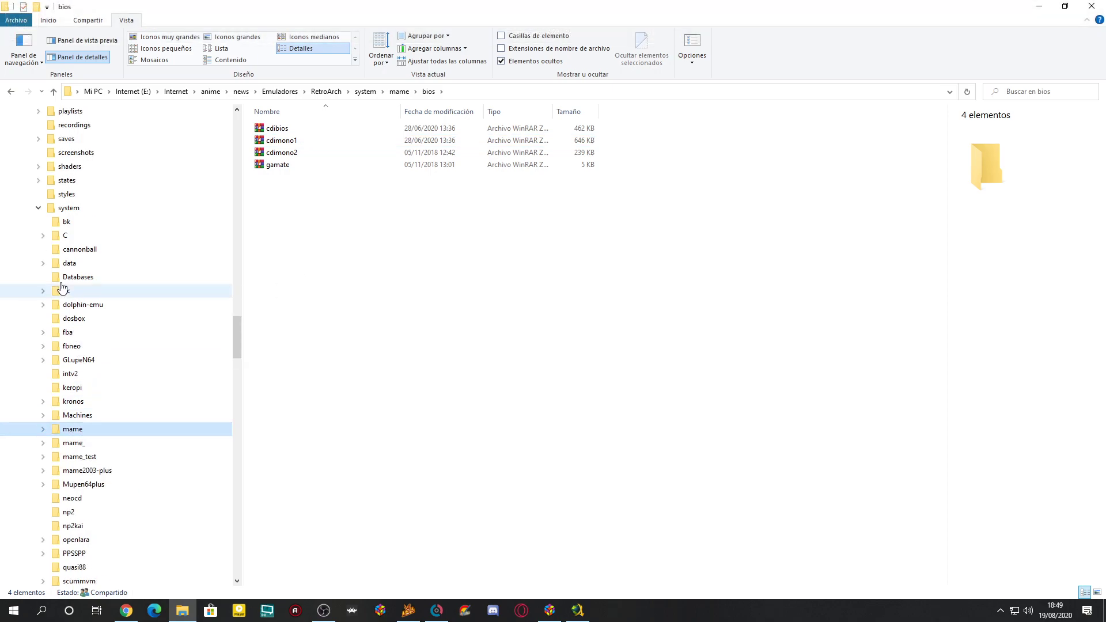
click(38, 207)
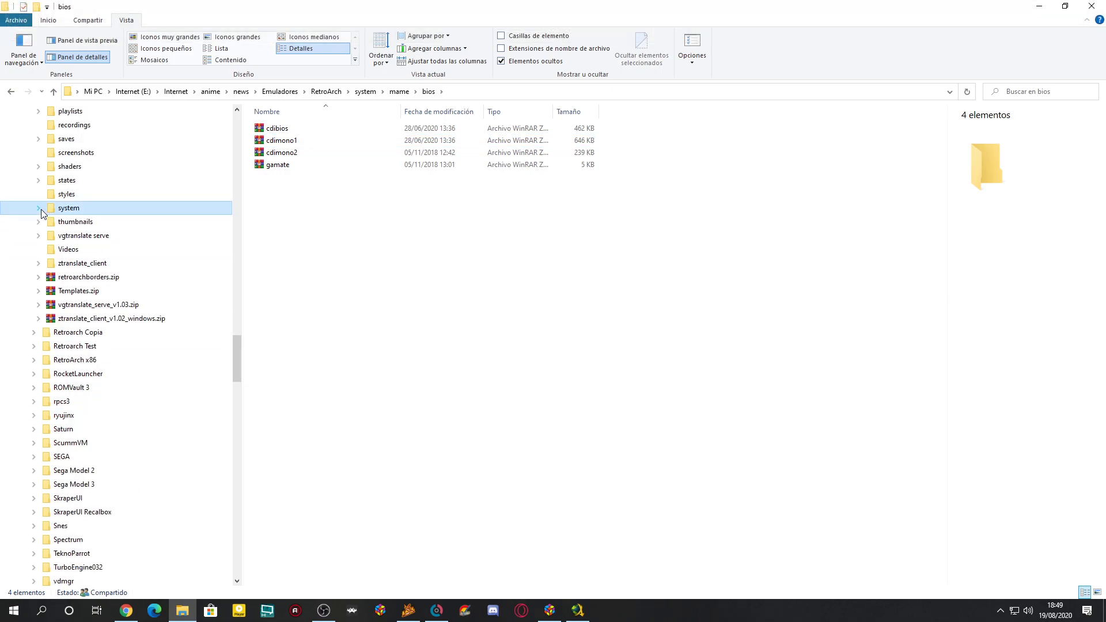
click(1040, 6)
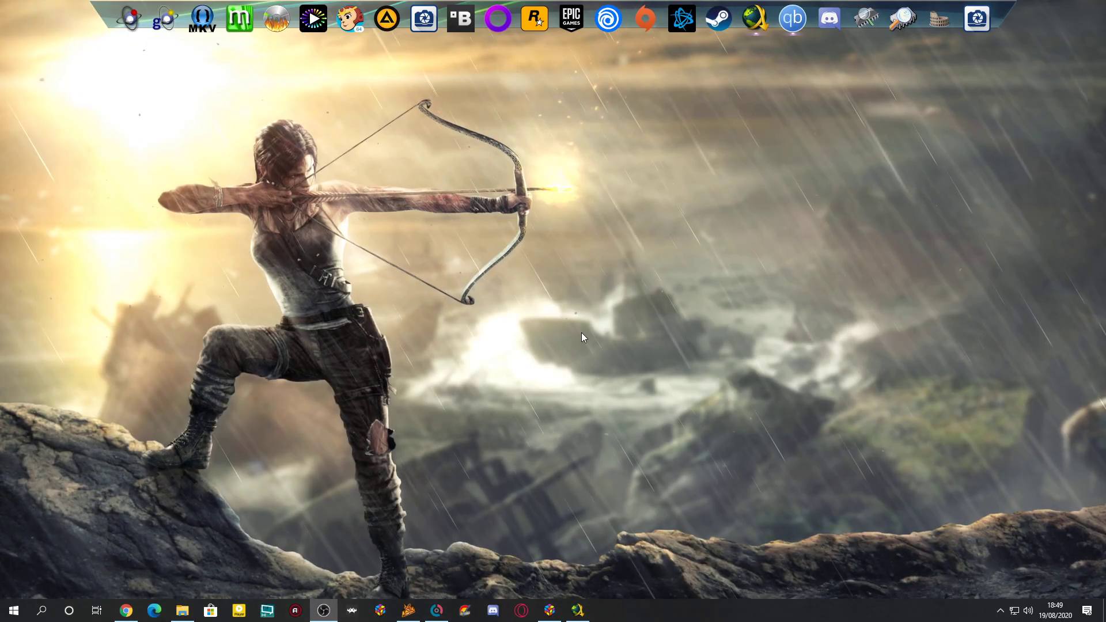
Switch to LaunchBox, start the ROM files import wizard, and begin adding individual files.
click(554, 613)
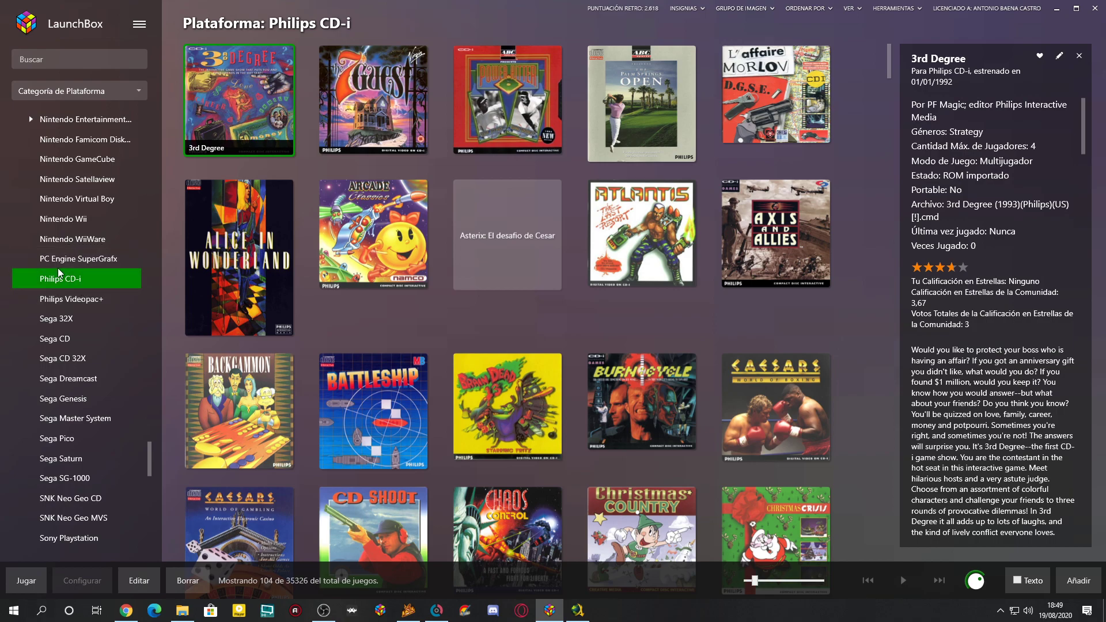
click(139, 26)
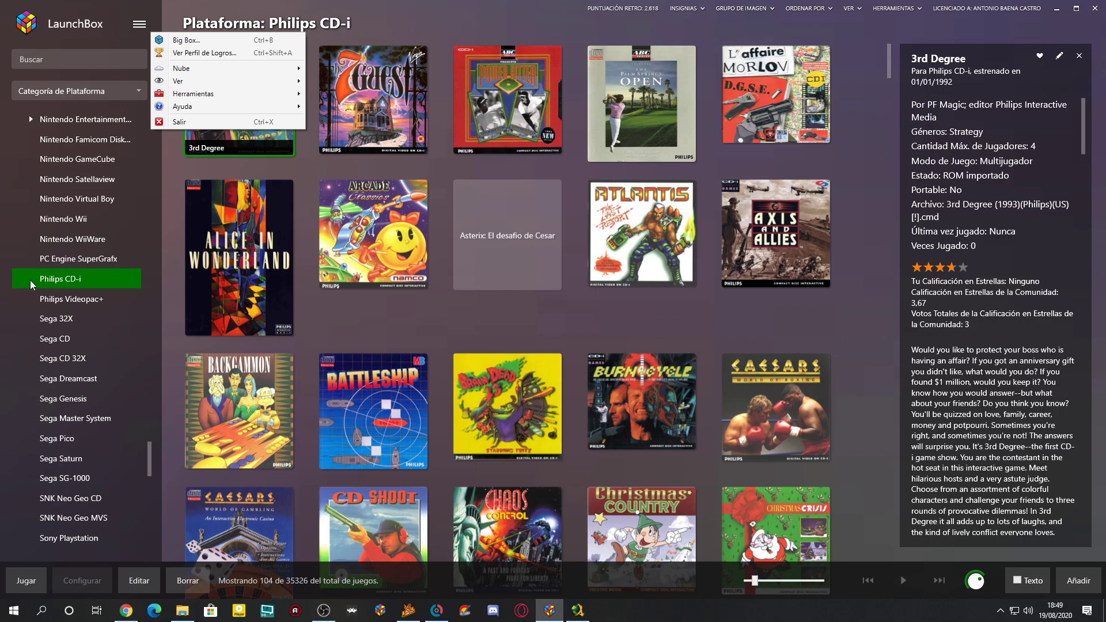
mouse_move(205, 97)
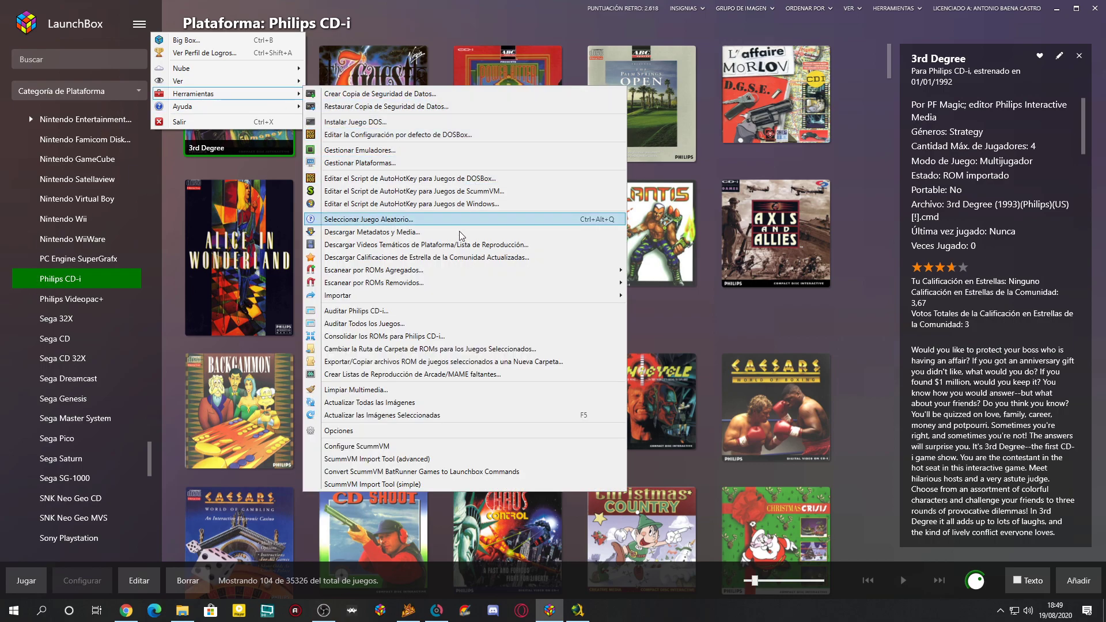
mouse_move(372, 299)
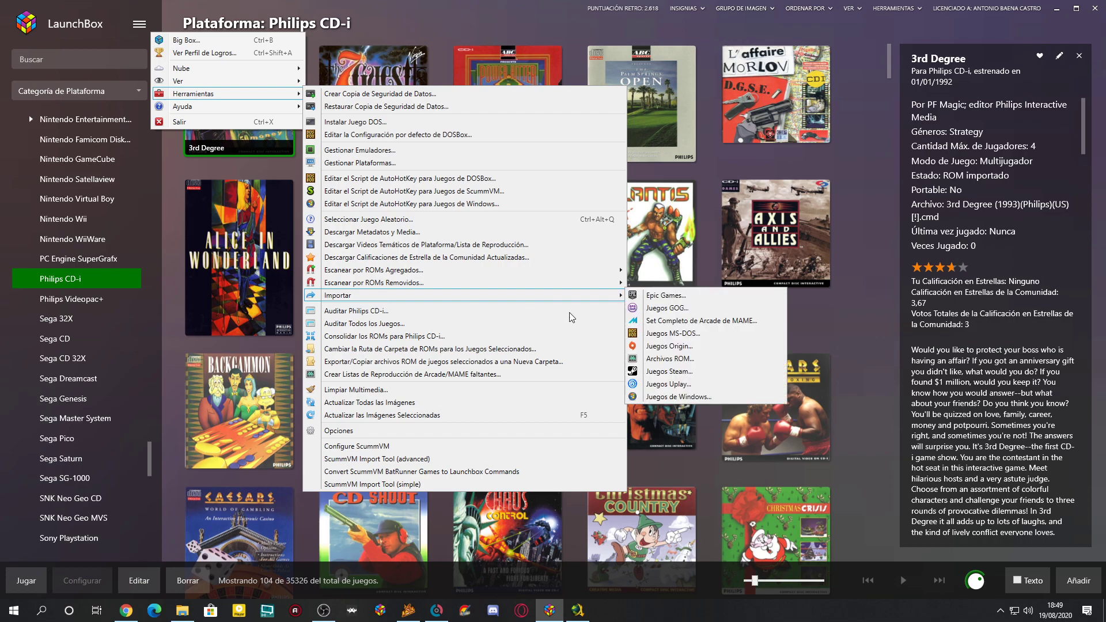
click(673, 360)
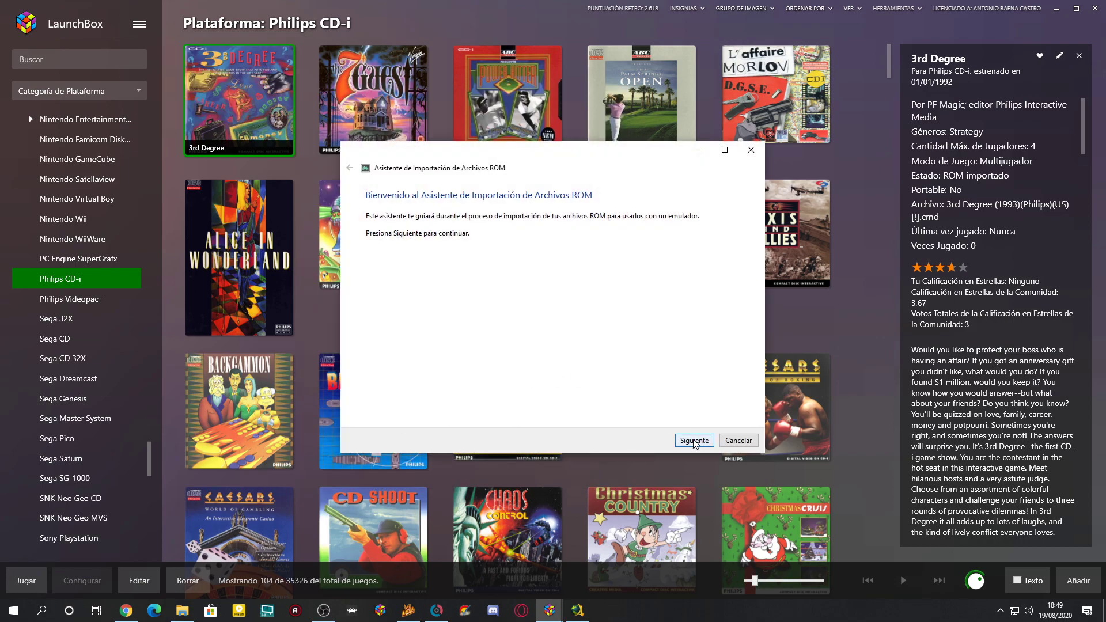
click(696, 441)
click(456, 414)
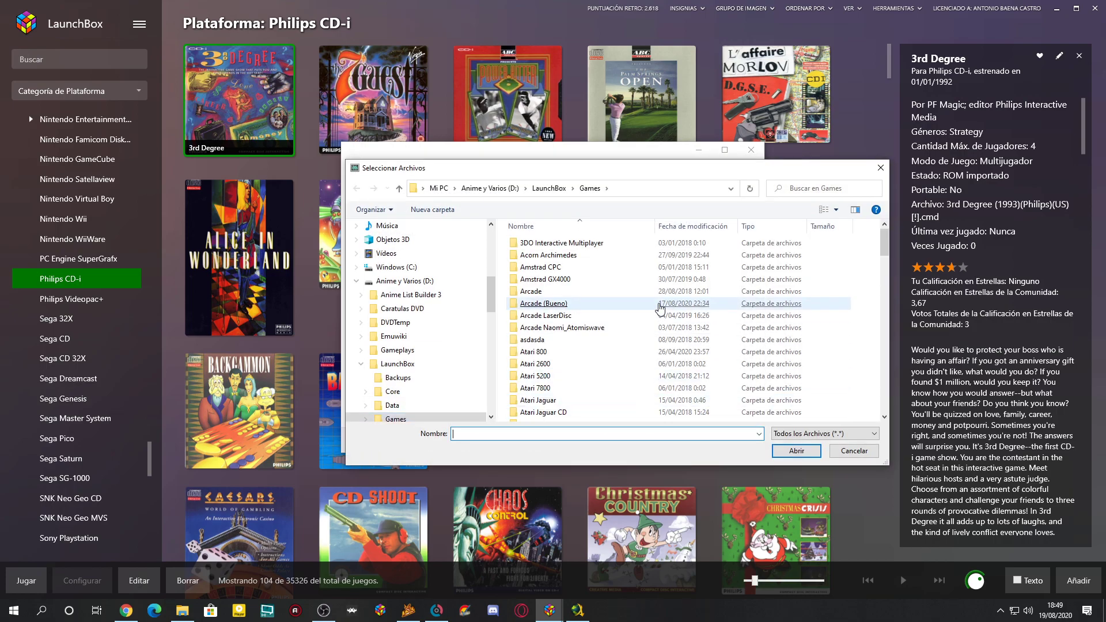
Browse to Emuladores ROMS y CD\Philips CD-I on drive J:, widen the name column, and sort the files by name.
drag(493, 283, 499, 390)
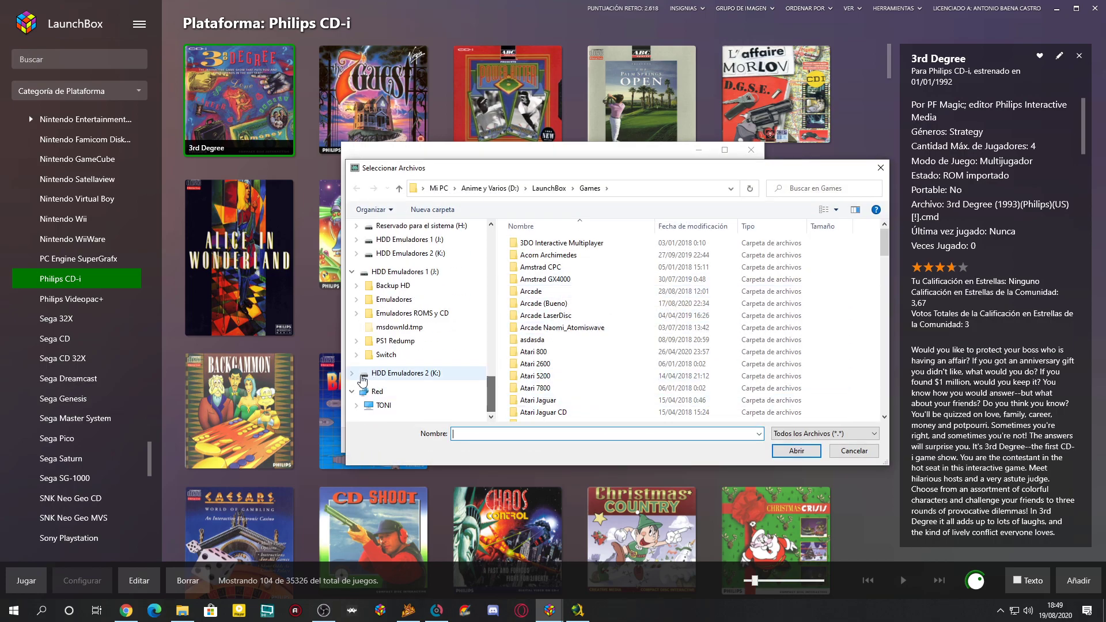
click(421, 318)
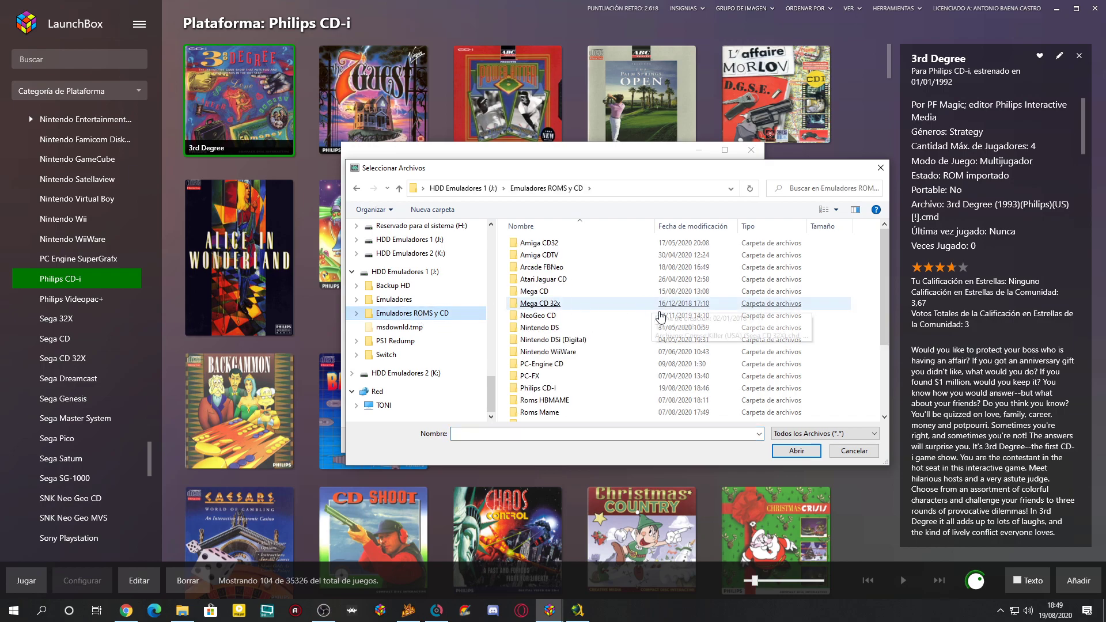
click(546, 389)
double_click(546, 390)
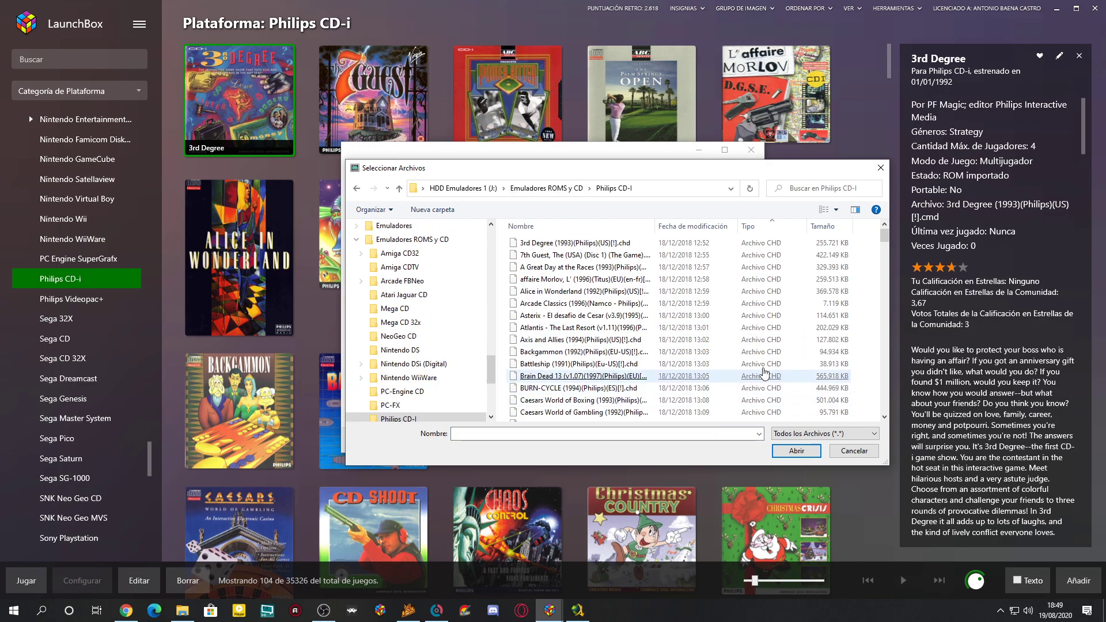
double_click(656, 228)
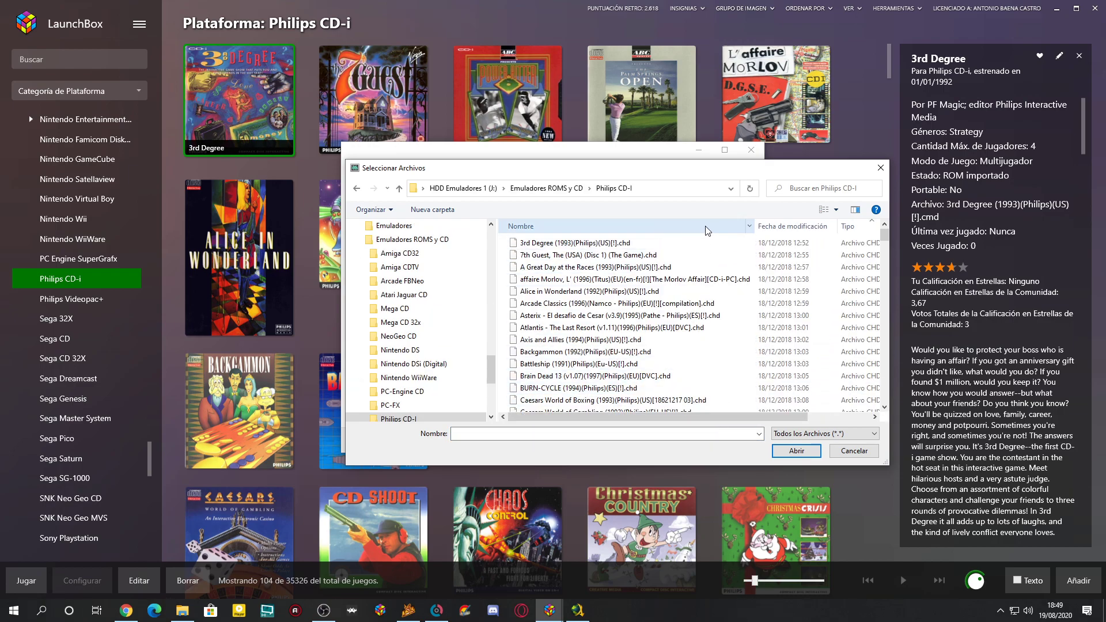
click(642, 228)
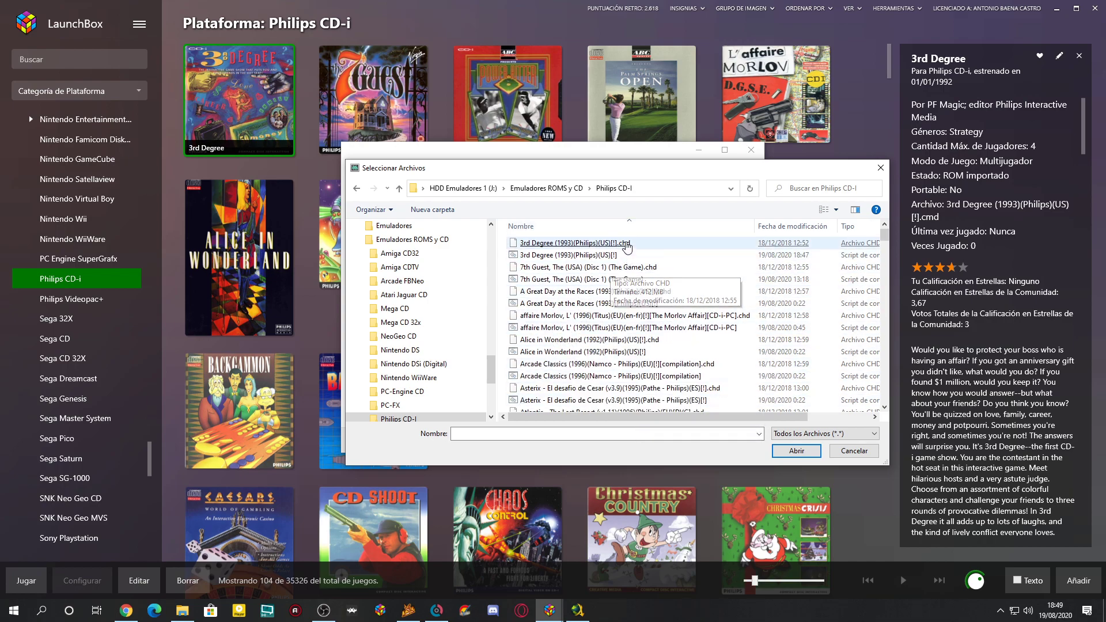
Compare the .chd and command script entries for 3rd Degree and 7th Guest in the file list.
click(602, 243)
click(602, 255)
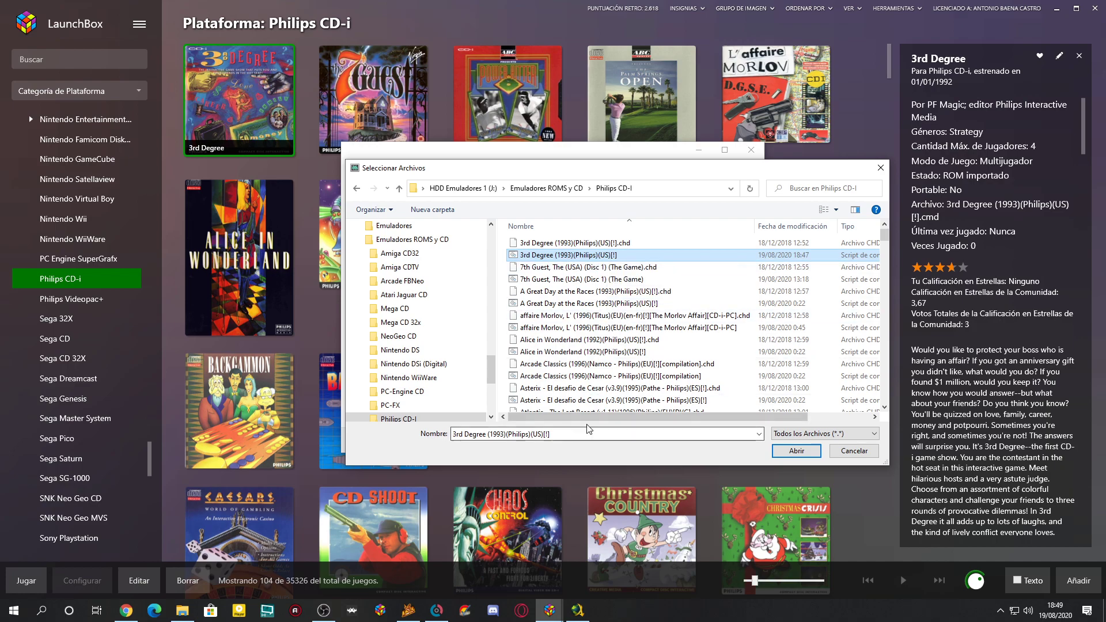
drag(602, 419, 536, 414)
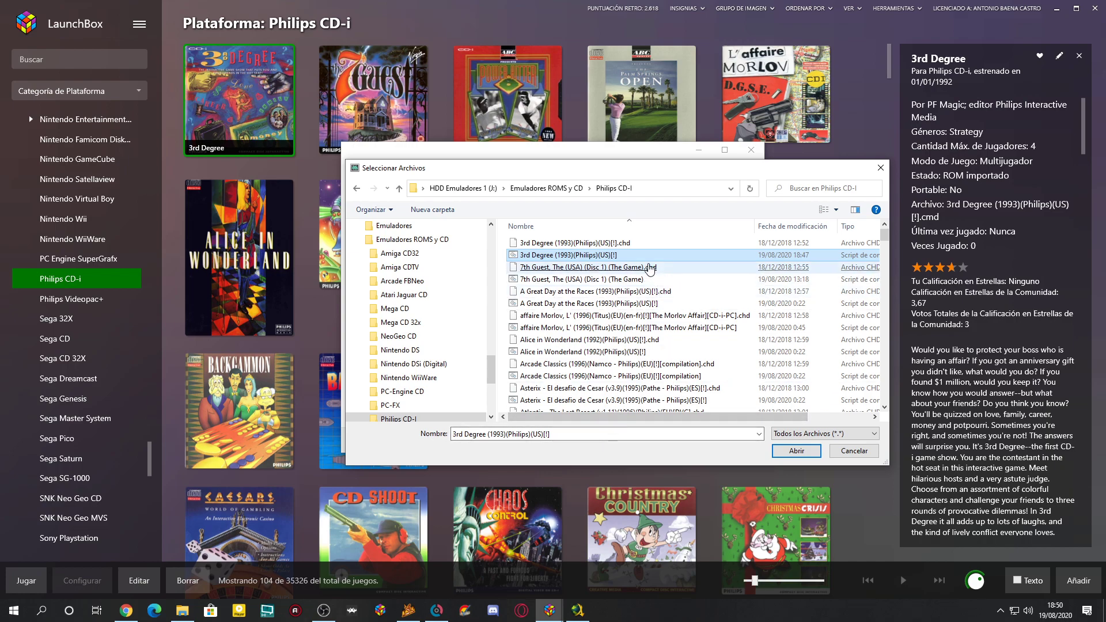
key(Down)
mouse_move(635, 417)
mouse_down()
mouse_move(685, 417)
mouse_move(635, 417)
mouse_up()
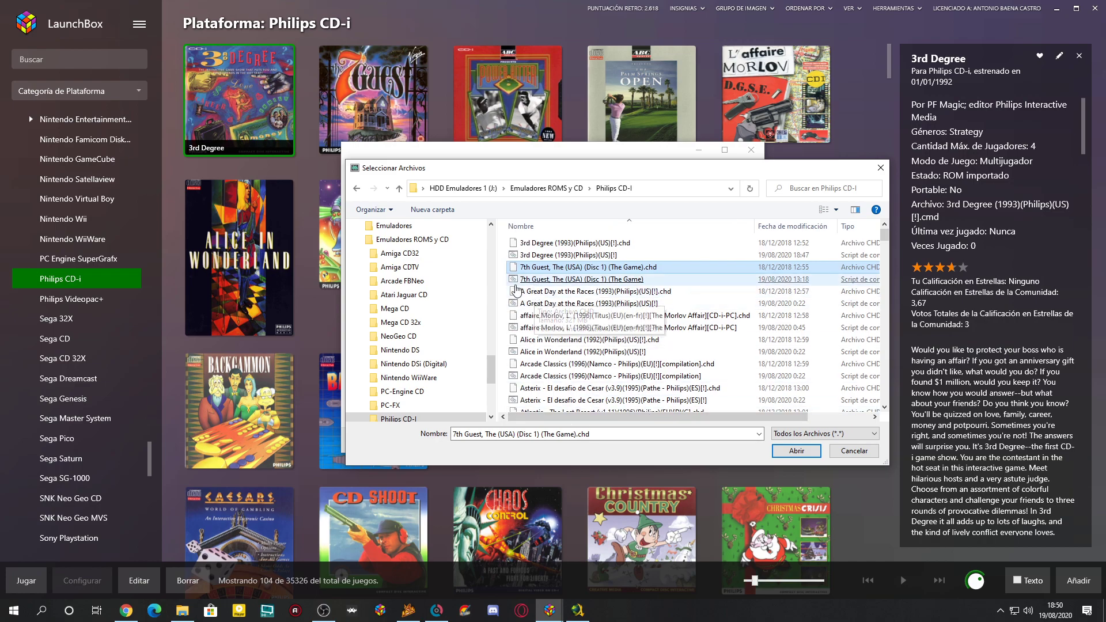
Try selecting every *.chd file in the Philips CD-I folder through a search, and cancel the file selection.
click(807, 187)
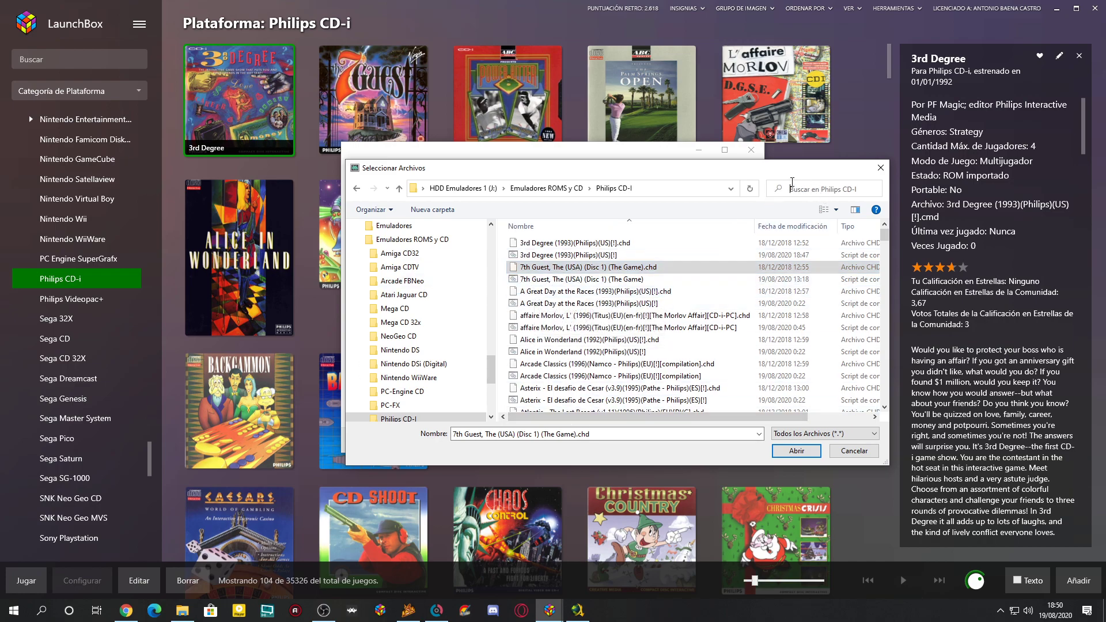
text(*.c)
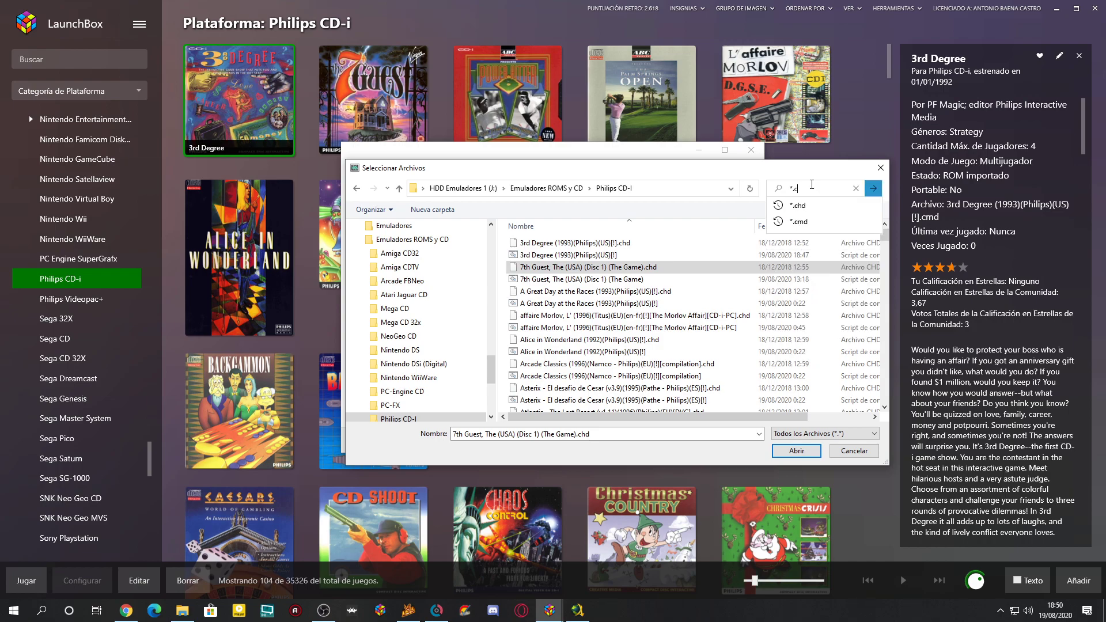
text(hd)
key(Return)
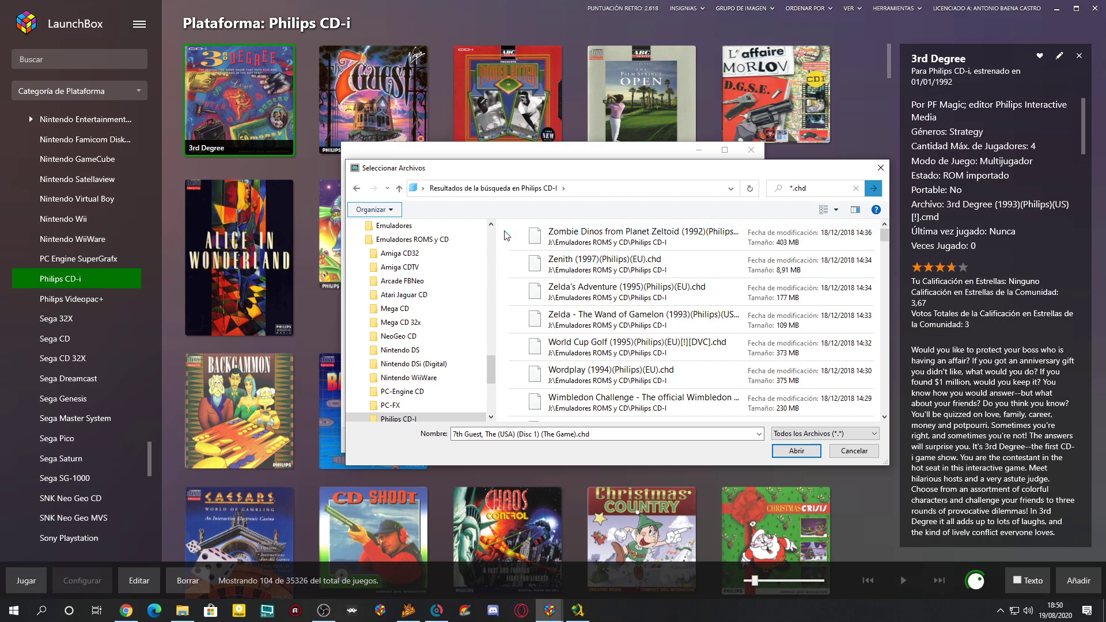
key(ctrl+a)
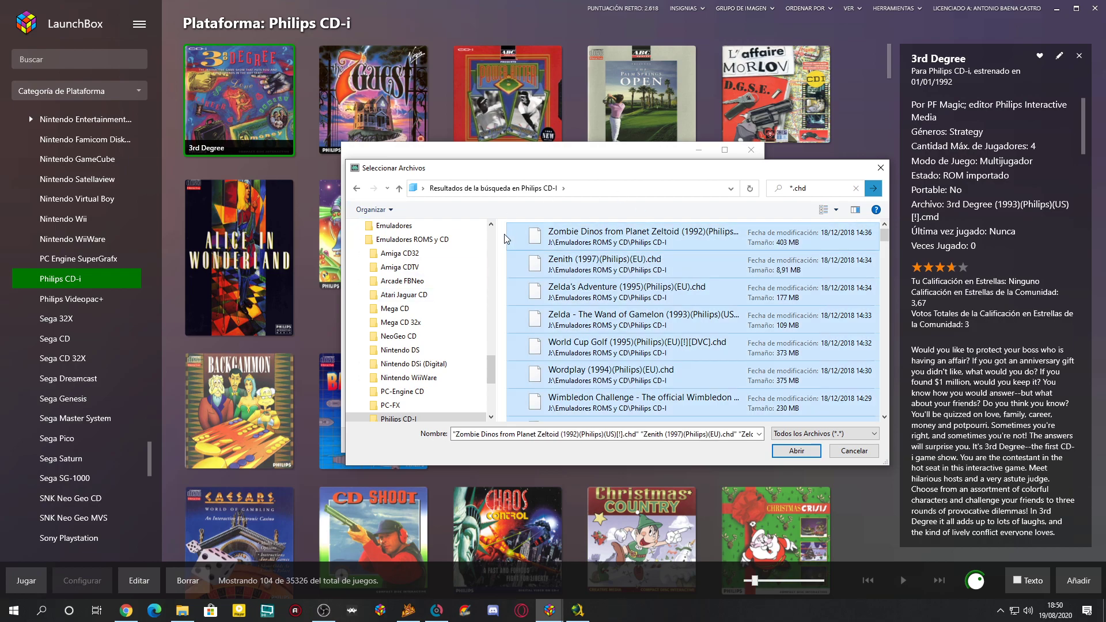
click(855, 453)
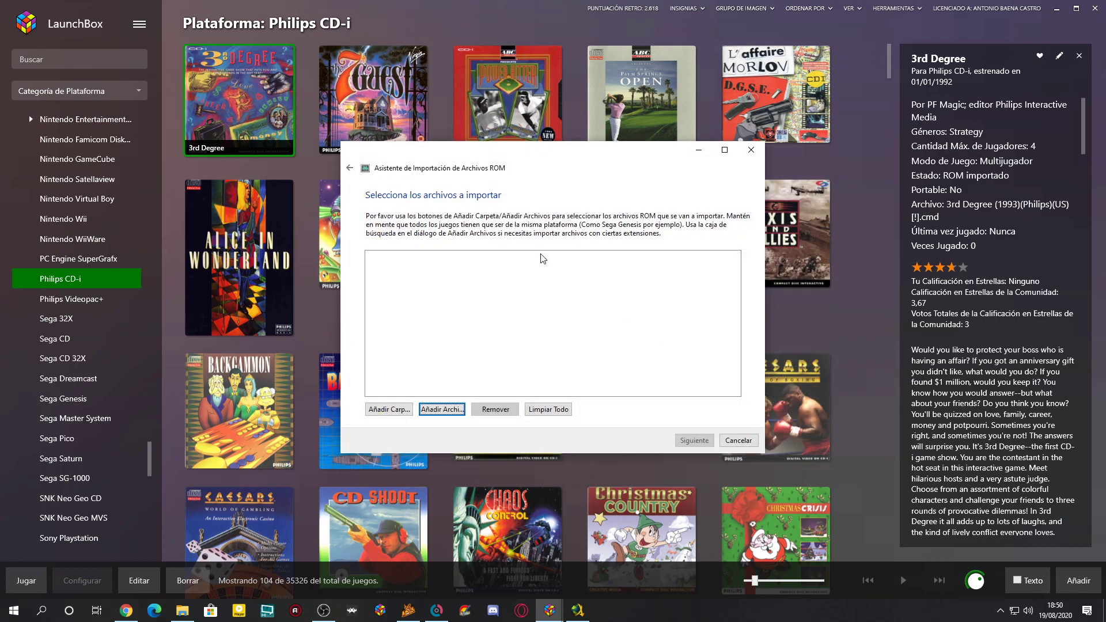
Start adding files to the import again and browse to Emuladores ROMS y CD\Philips CD-I on drive J:.
click(441, 411)
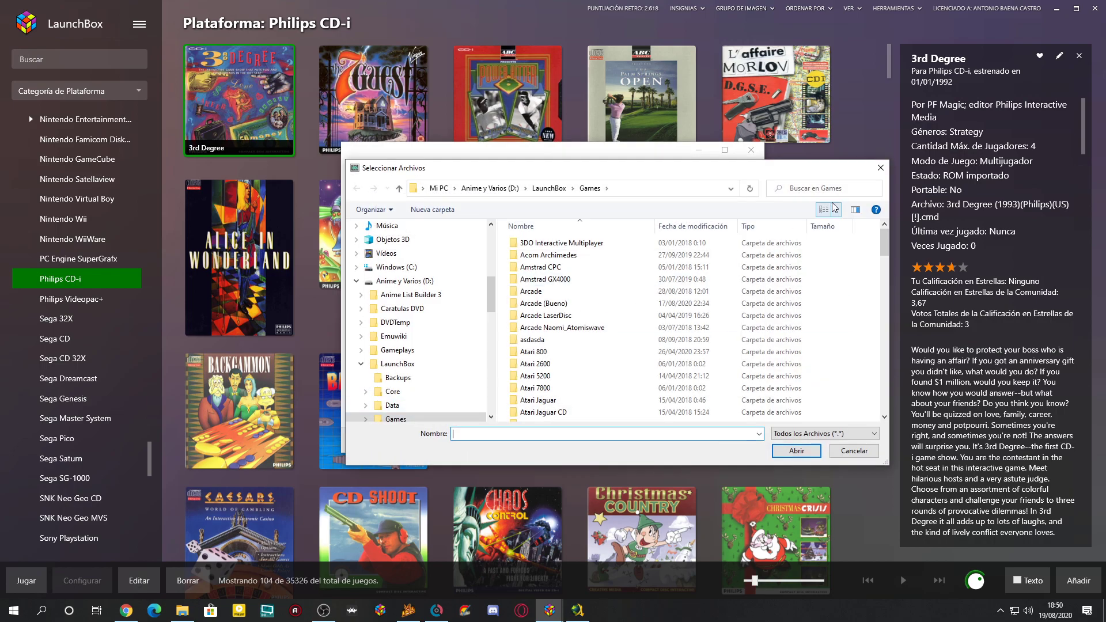
click(357, 280)
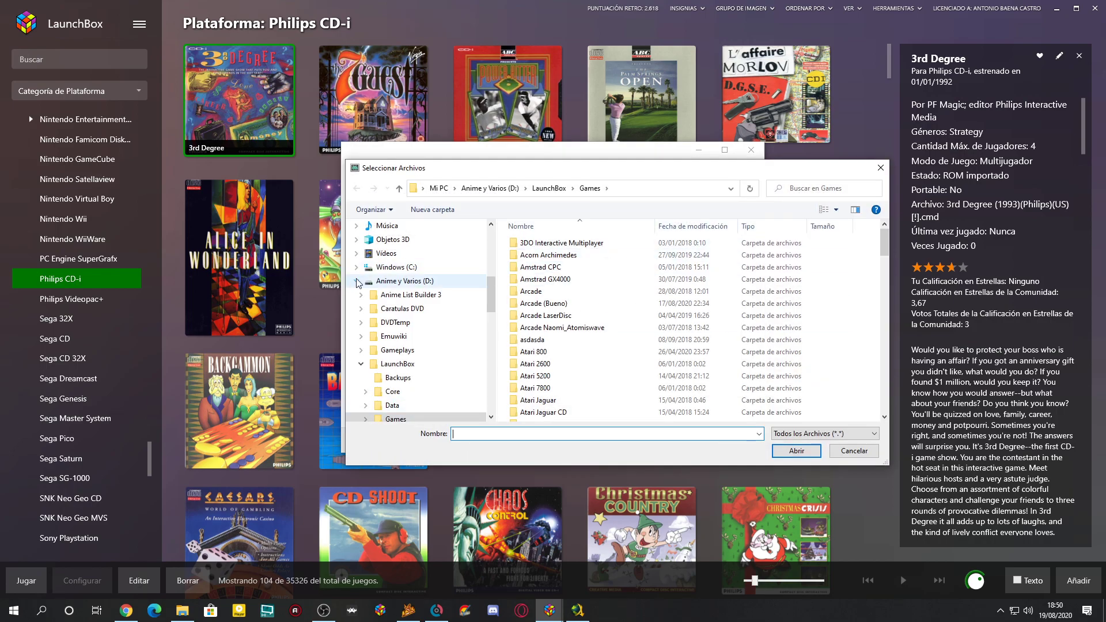
click(351, 382)
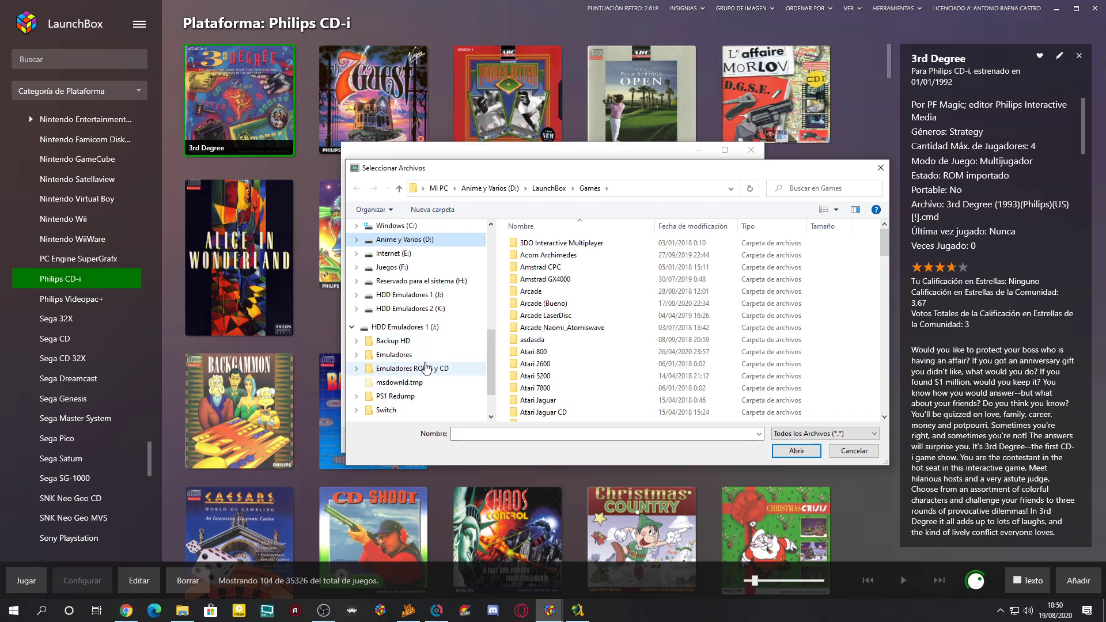
click(422, 368)
double_click(555, 388)
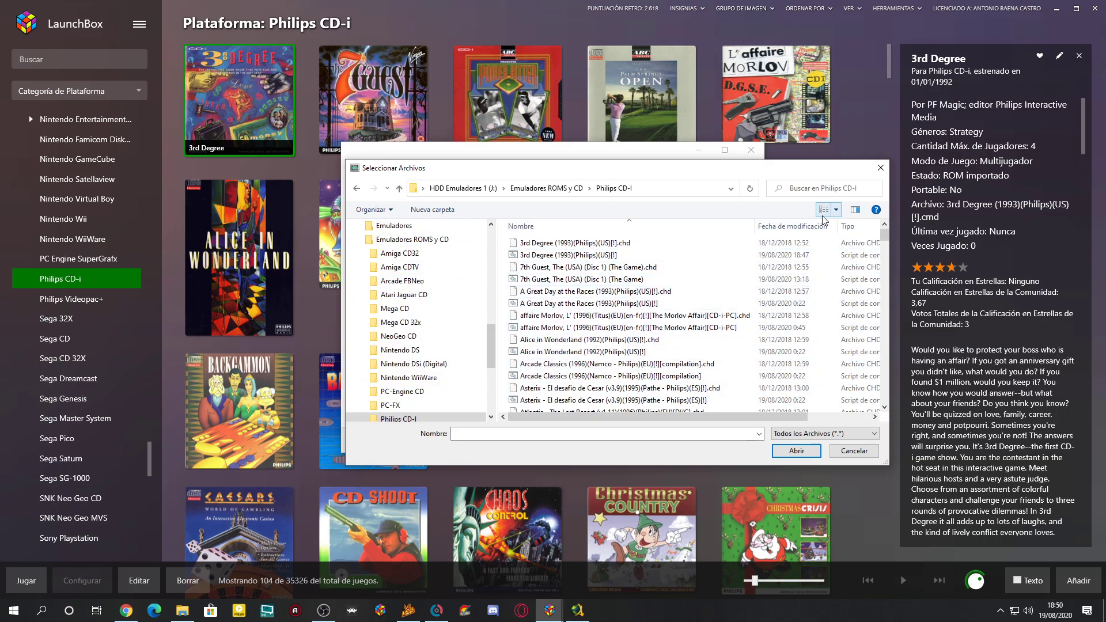
Sort the Philips CD-I folder by file type so the command scripts are grouped after the .chd files.
double_click(755, 233)
drag(717, 414, 820, 416)
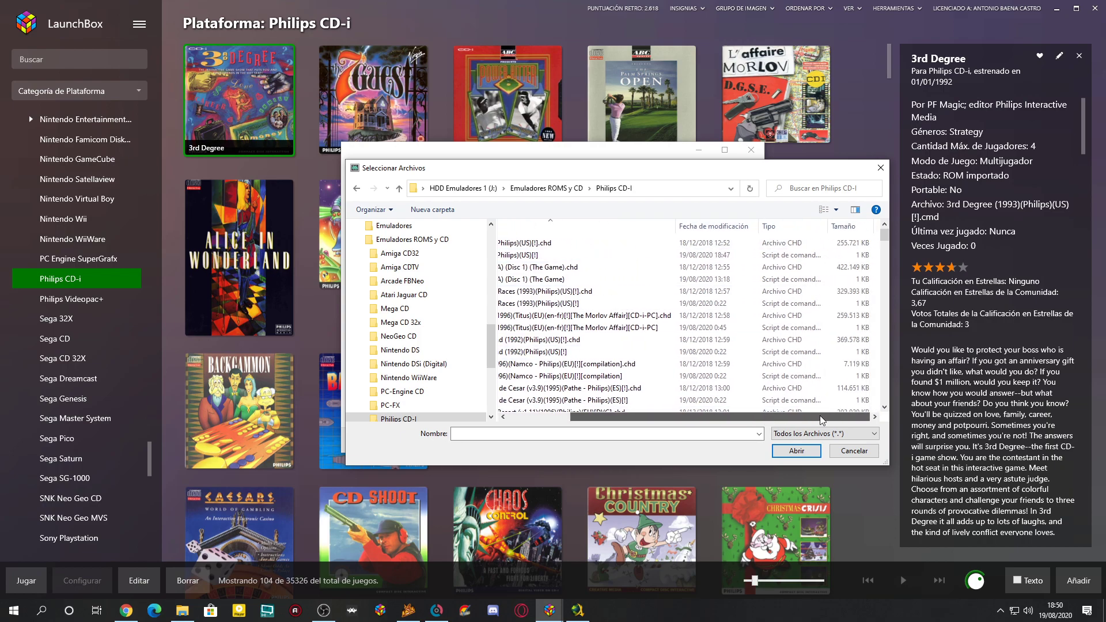
click(777, 226)
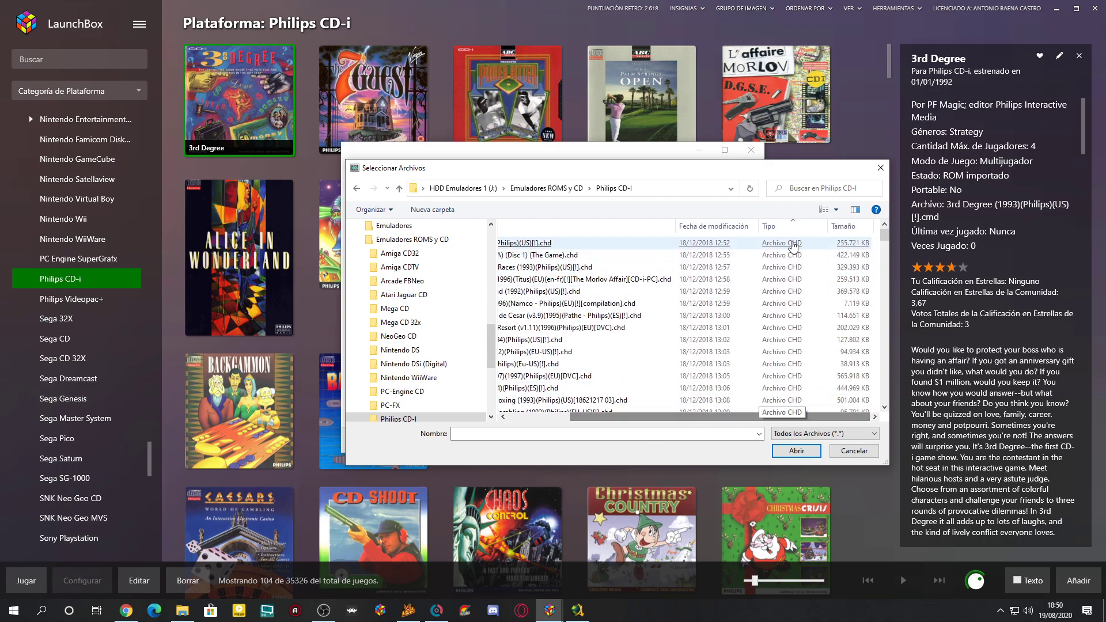
scroll(775, 395, down, 20)
click(775, 357)
scroll(775, 357, up, 1)
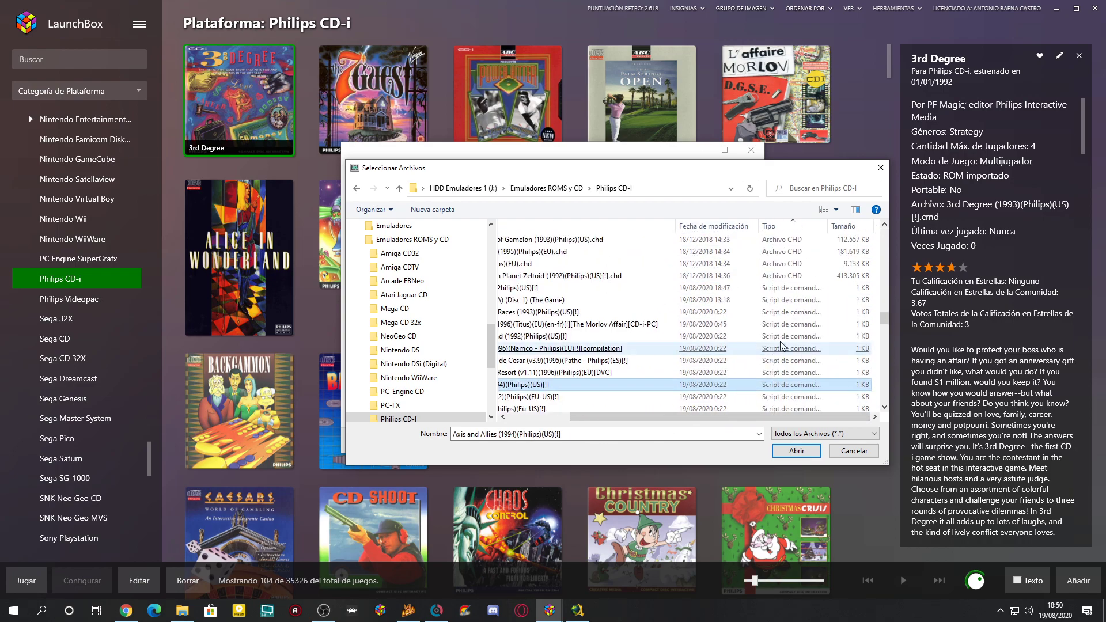
Select all command scripts from 3rd Degree to Zombie Dinos from Planet Zeltoid and add them to the import list.
click(720, 288)
drag(638, 416, 574, 416)
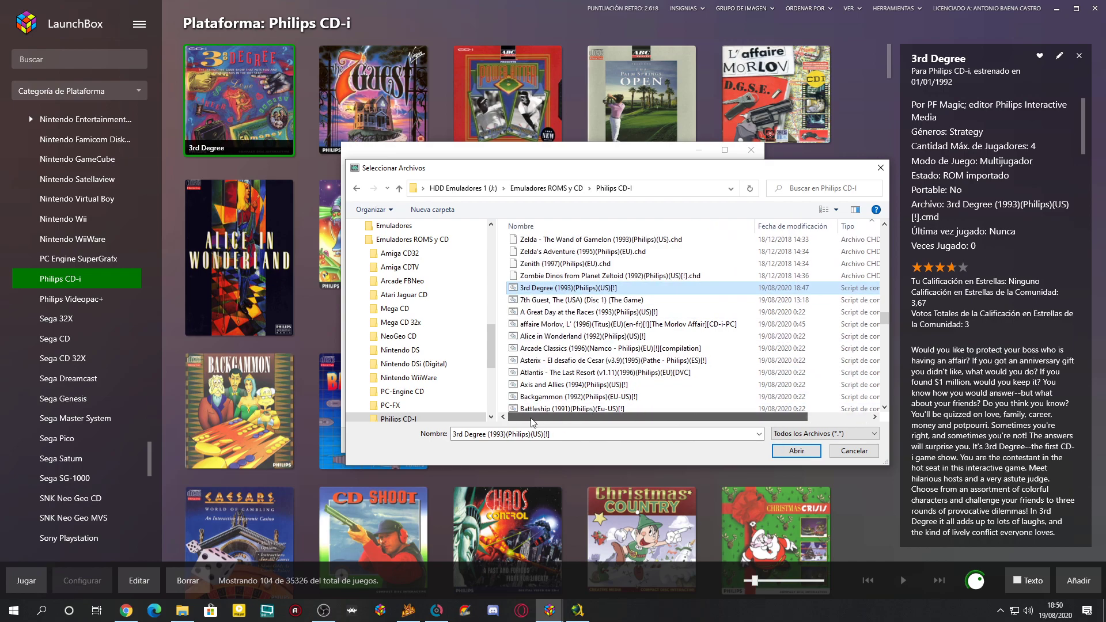
scroll(500, 368, down, 20)
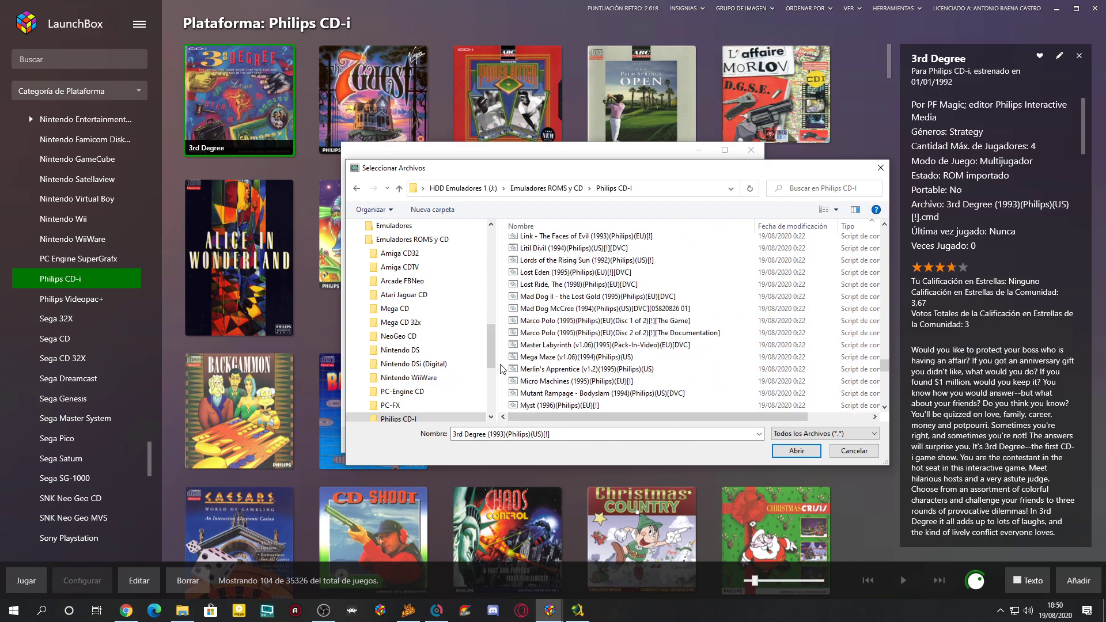
shift+click(535, 406)
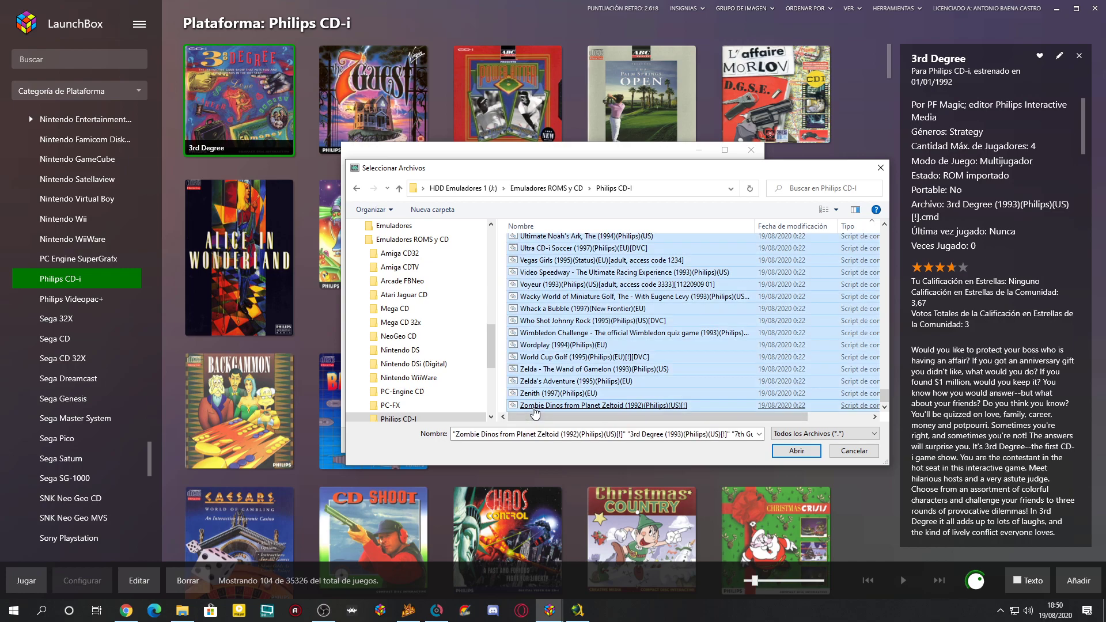
scroll(619, 413, up, 3)
scroll(619, 413, up, 10)
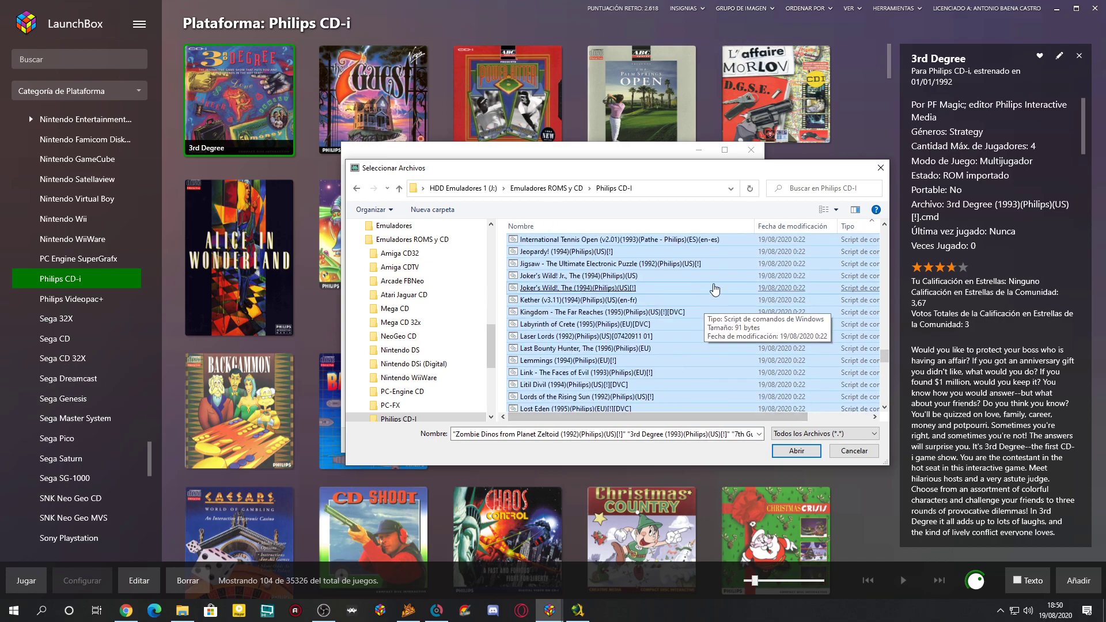
click(797, 450)
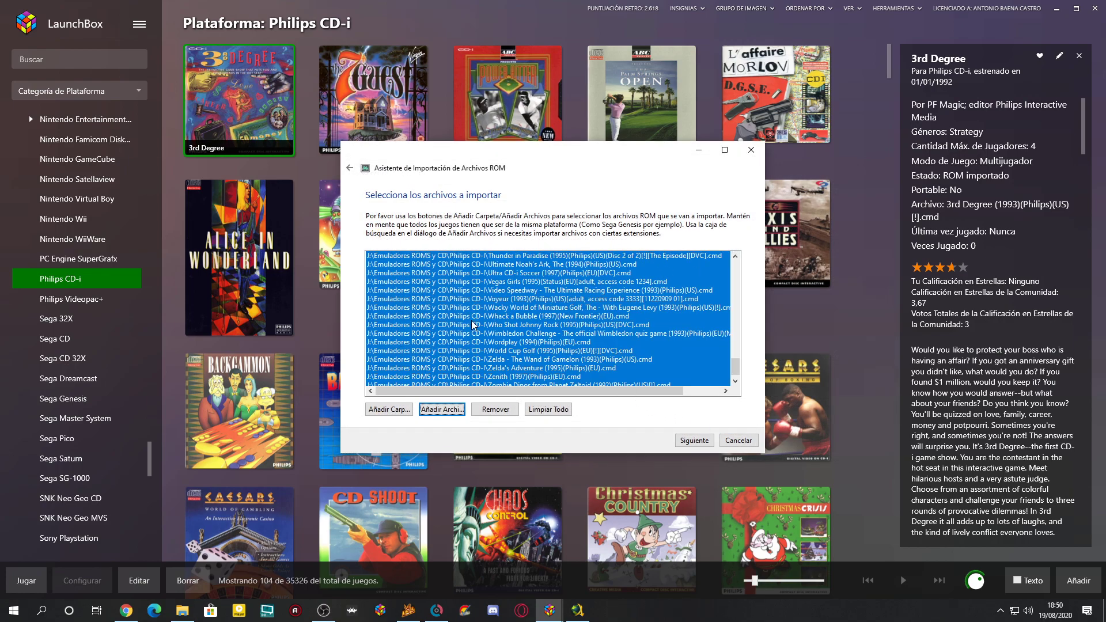
Accept Philips CD-i as the import platform, proceed to the choice of emulator, and cancel the ROM import.
click(697, 441)
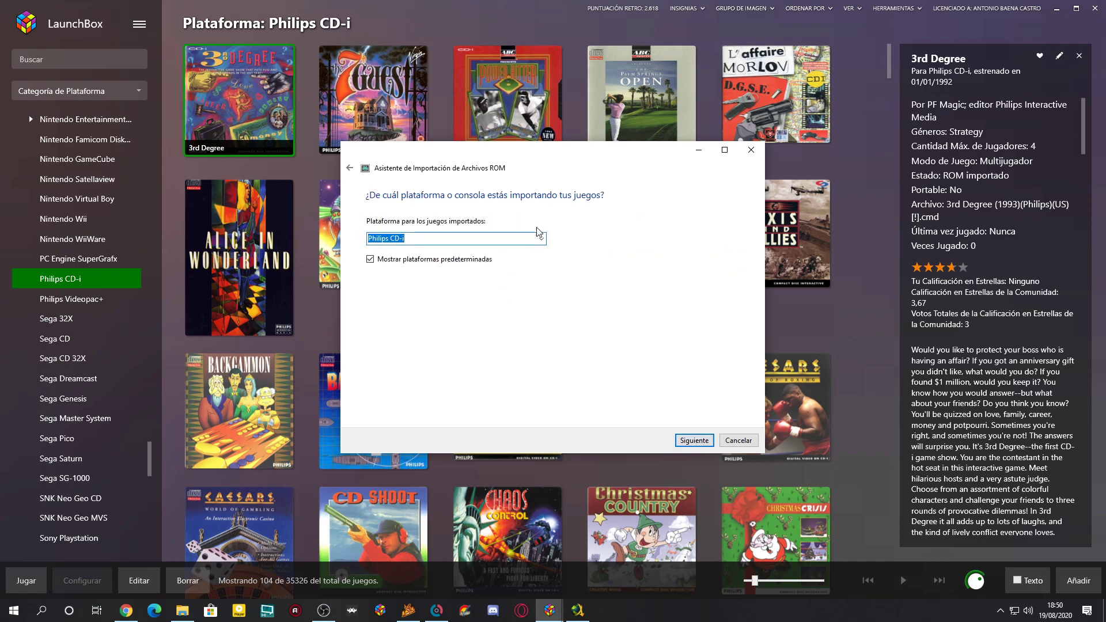
click(679, 442)
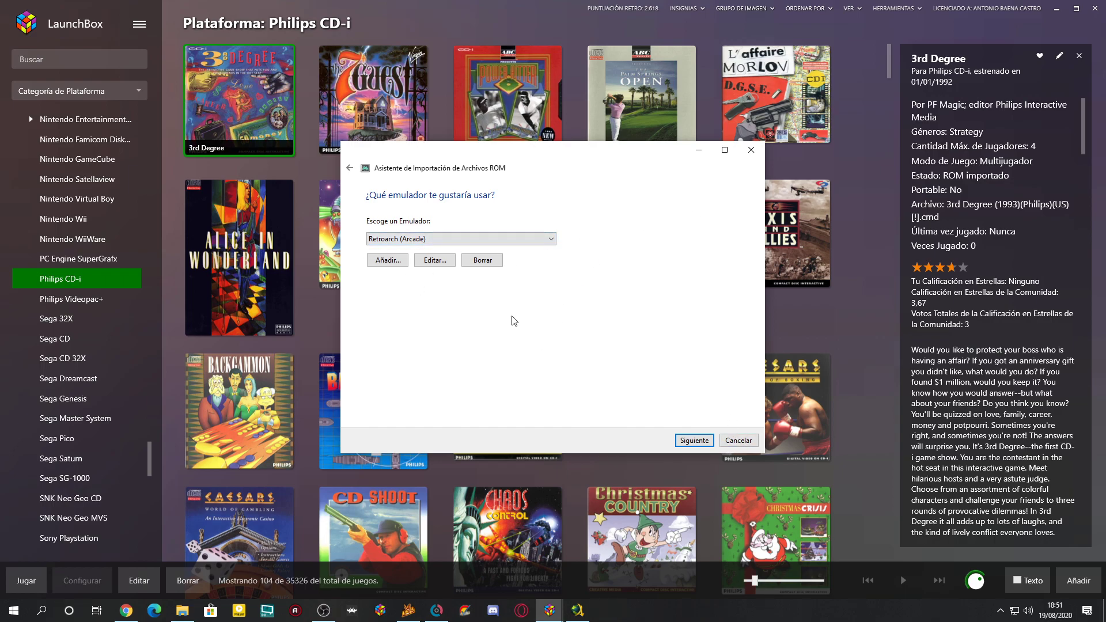
click(739, 440)
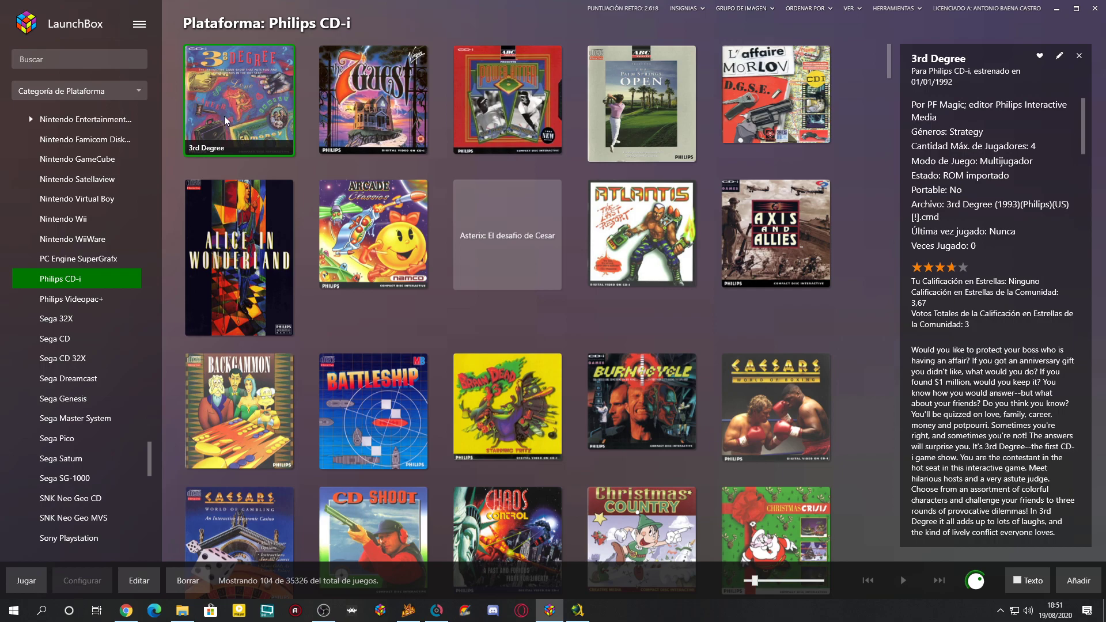
Open MAME (Consola) from the emulator manager and review its associated platforms and emulator details.
click(146, 24)
mouse_move(206, 99)
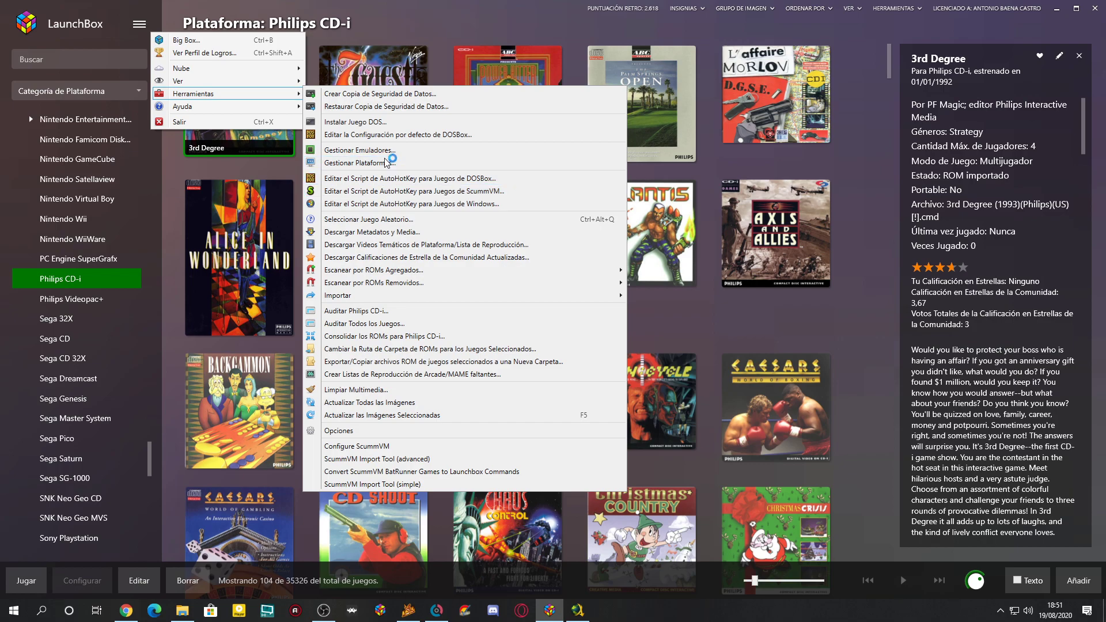
click(375, 151)
scroll(460, 267, down, 6)
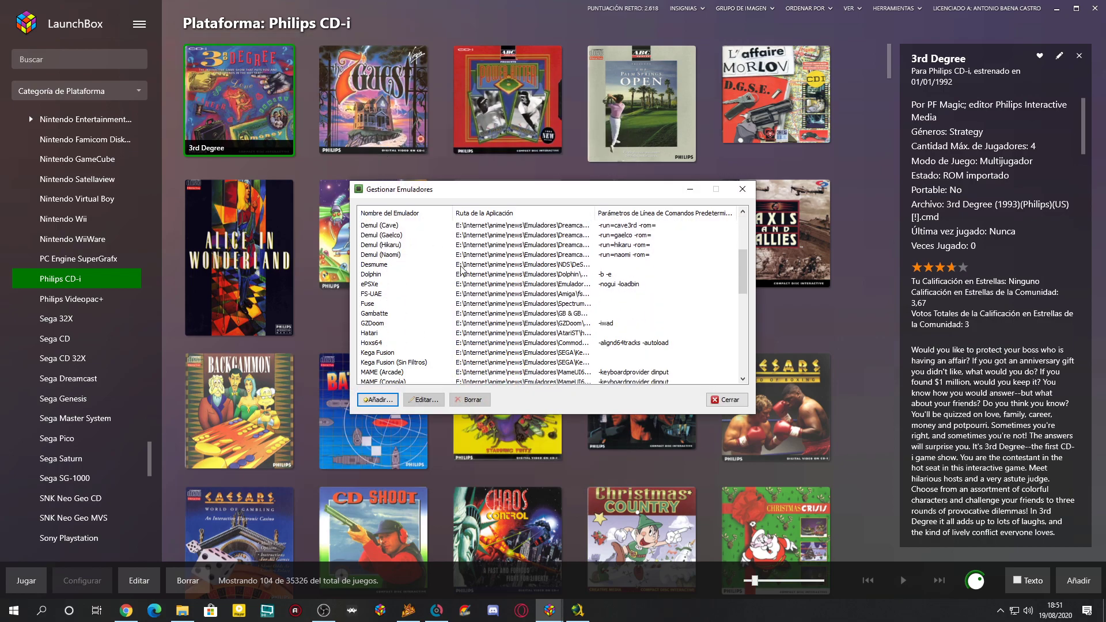
double_click(377, 235)
click(433, 187)
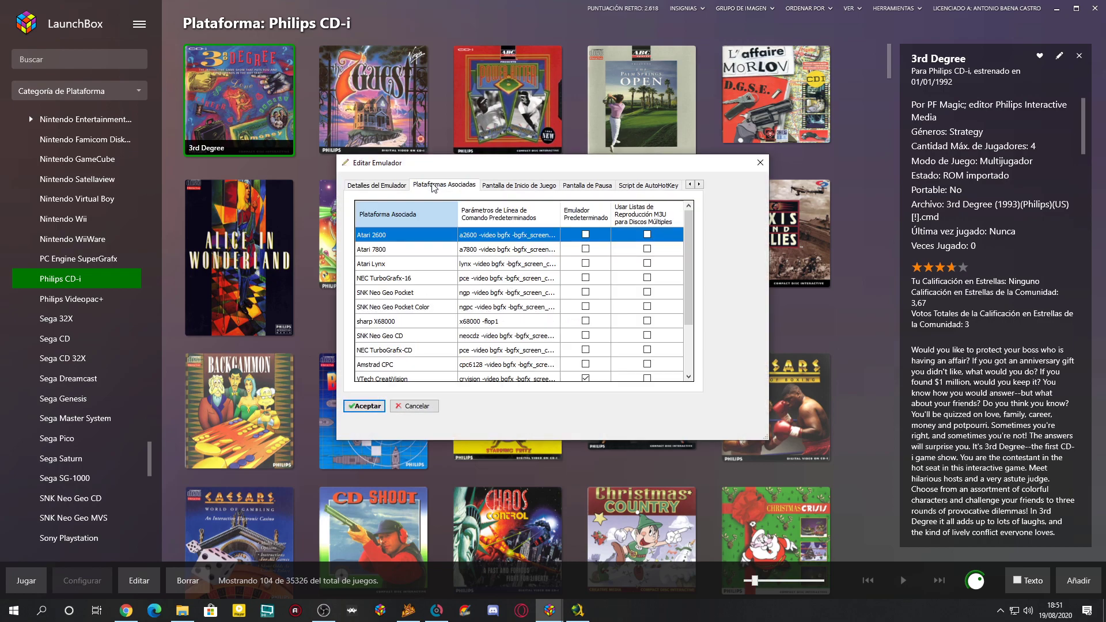
click(375, 185)
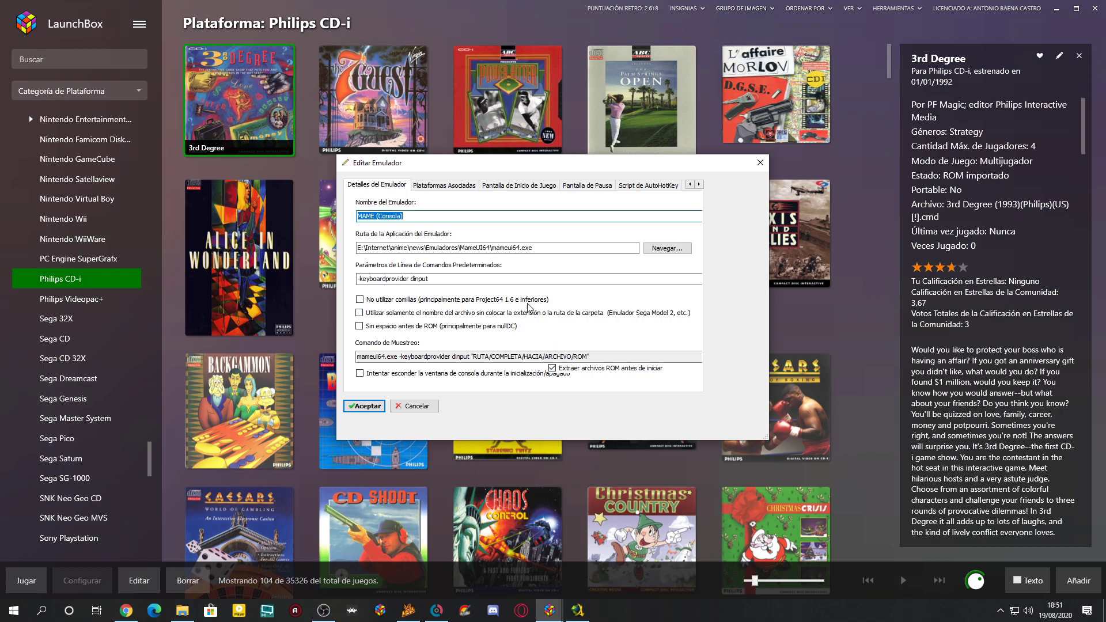
Examine the default command-line parameters of MAME (Consola) for Philips CD-i and SNK Neo Geo CD, and close the emulator settings without saving.
click(431, 186)
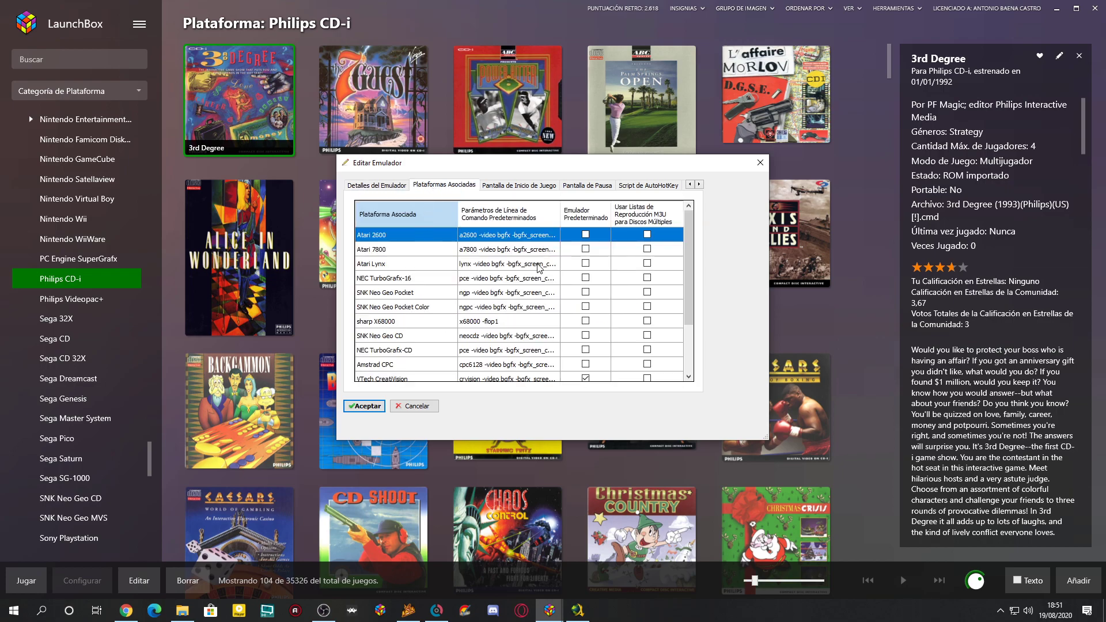
scroll(409, 271, down, 5)
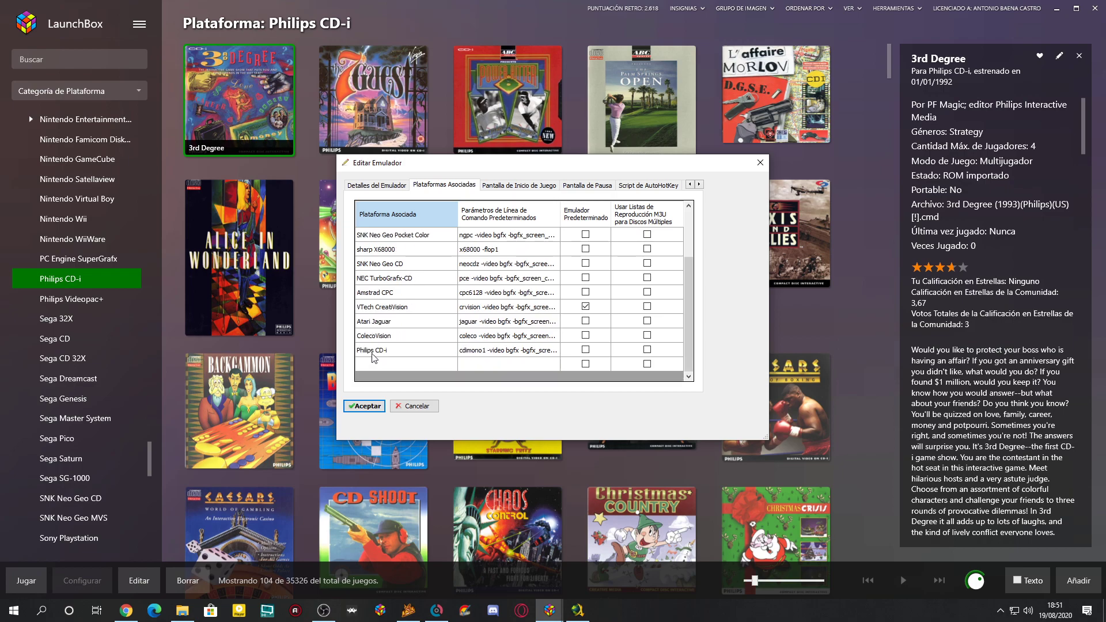
click(372, 353)
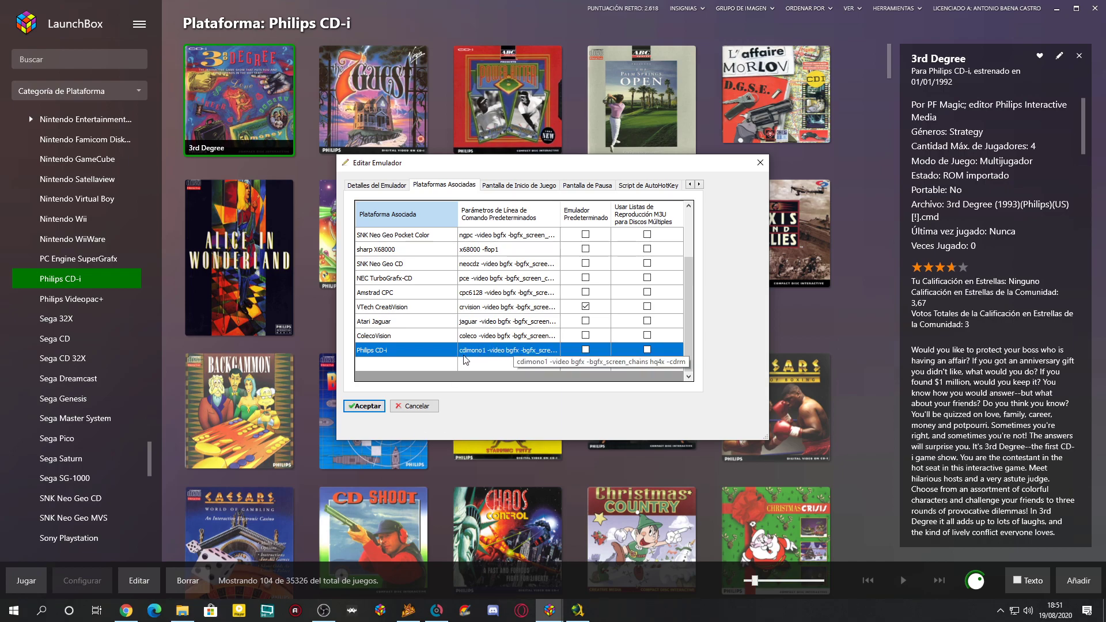
click(544, 354)
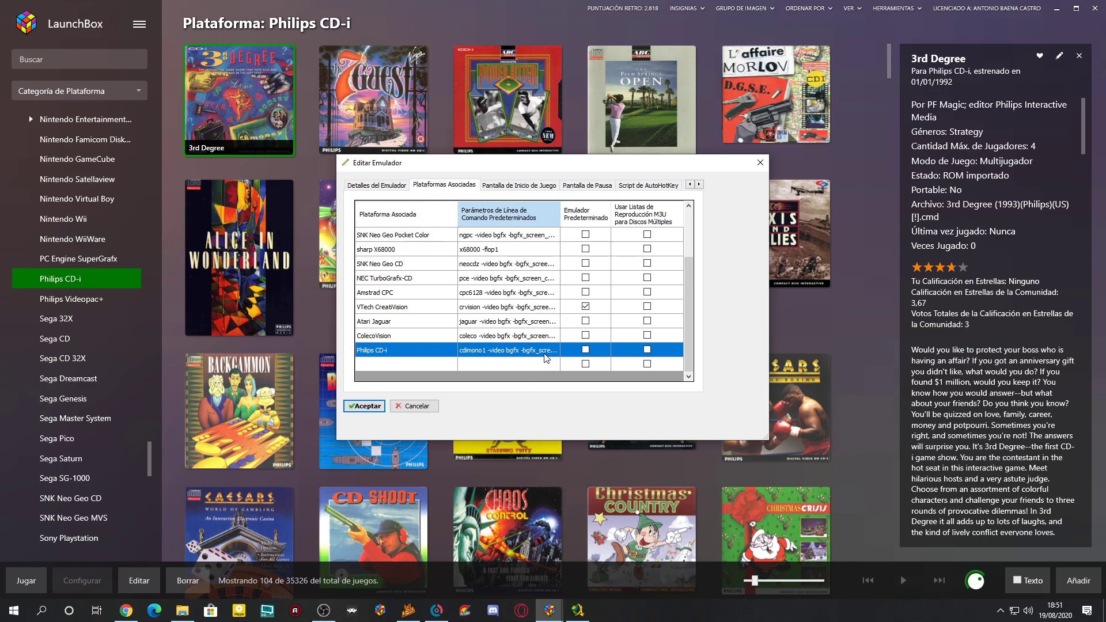
click(543, 355)
drag(545, 351, 489, 351)
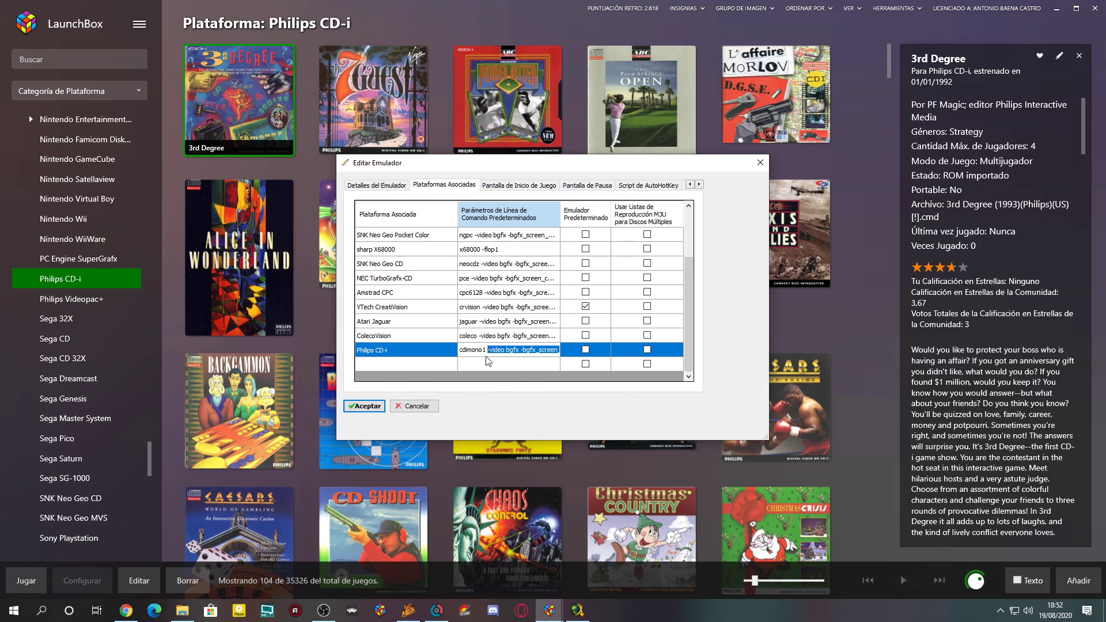
click(483, 350)
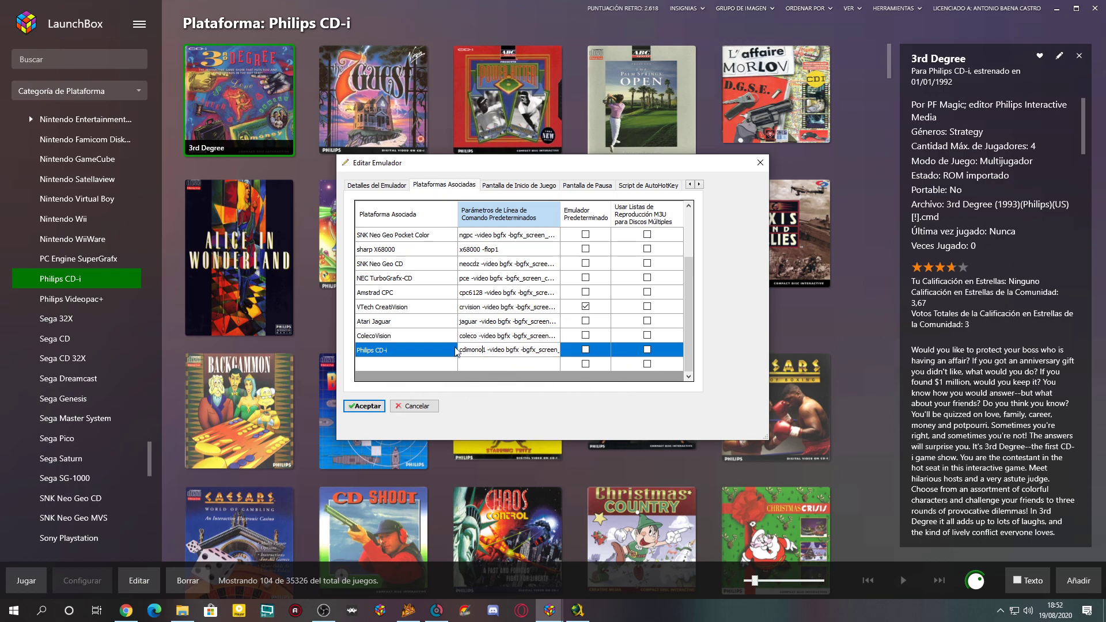
click(500, 255)
click(502, 265)
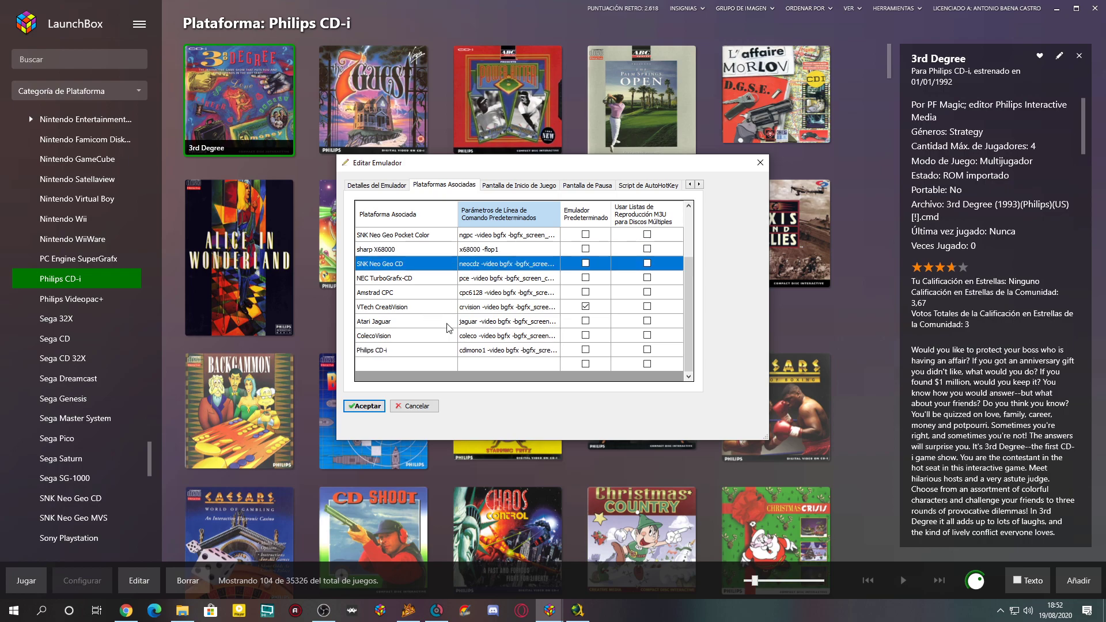
click(760, 162)
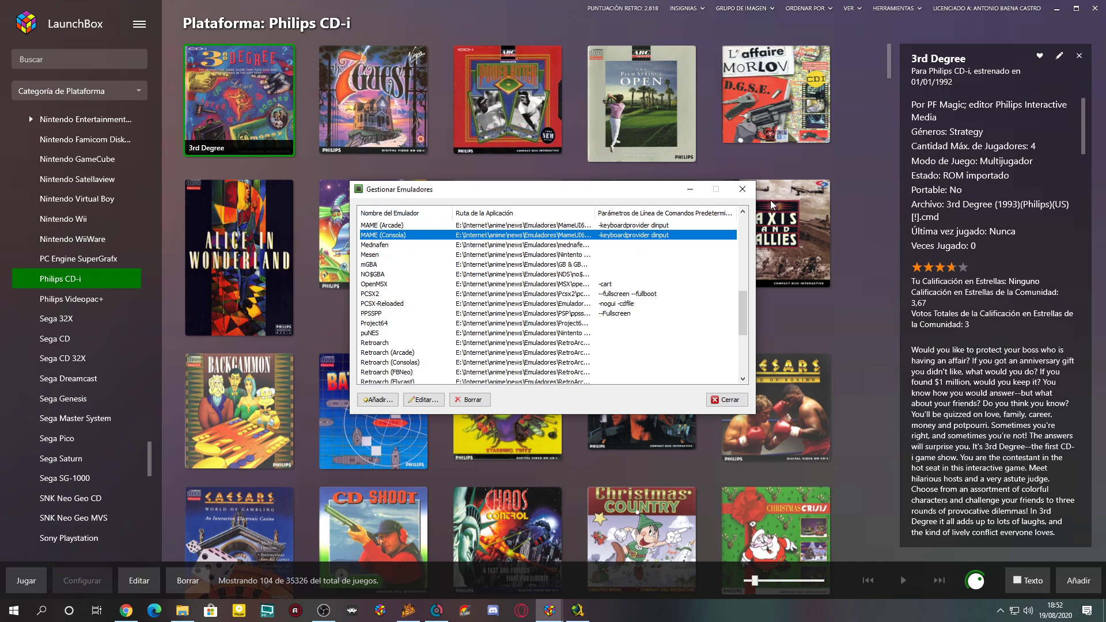
click(742, 189)
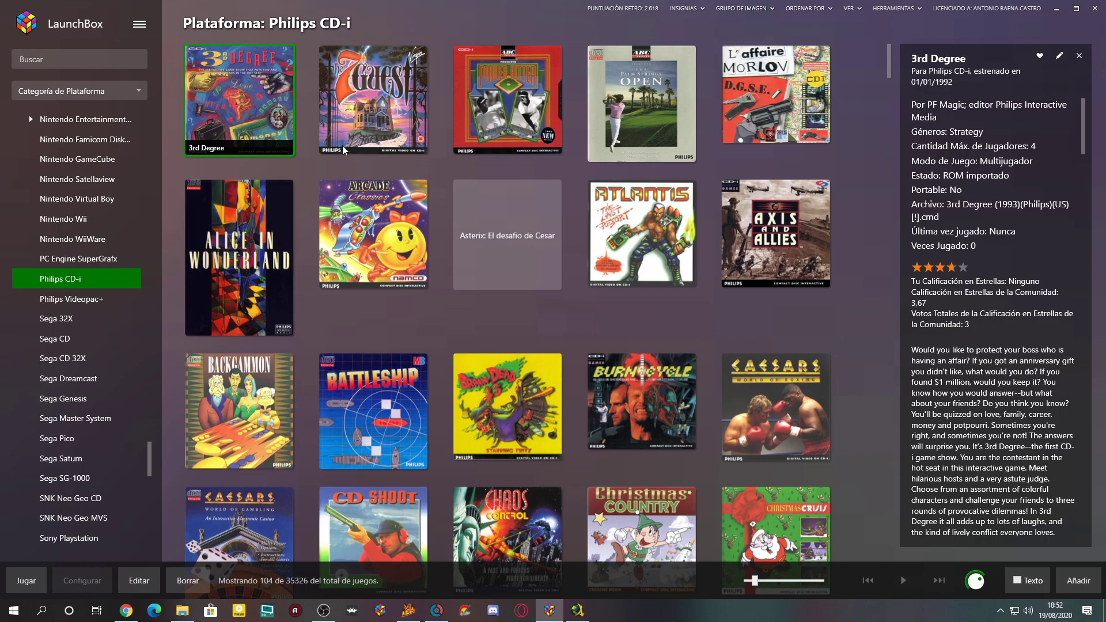
Launch 3rd Degree, view the in-game MAME menu and the RetroArch quick menu, and resume the game.
click(249, 126)
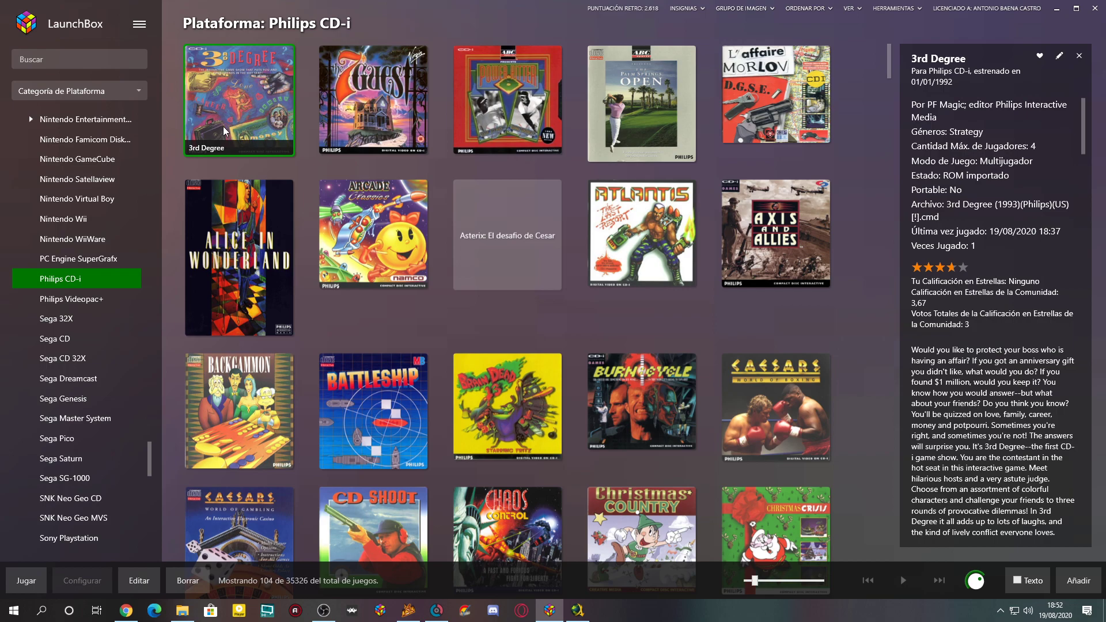
double_click(250, 112)
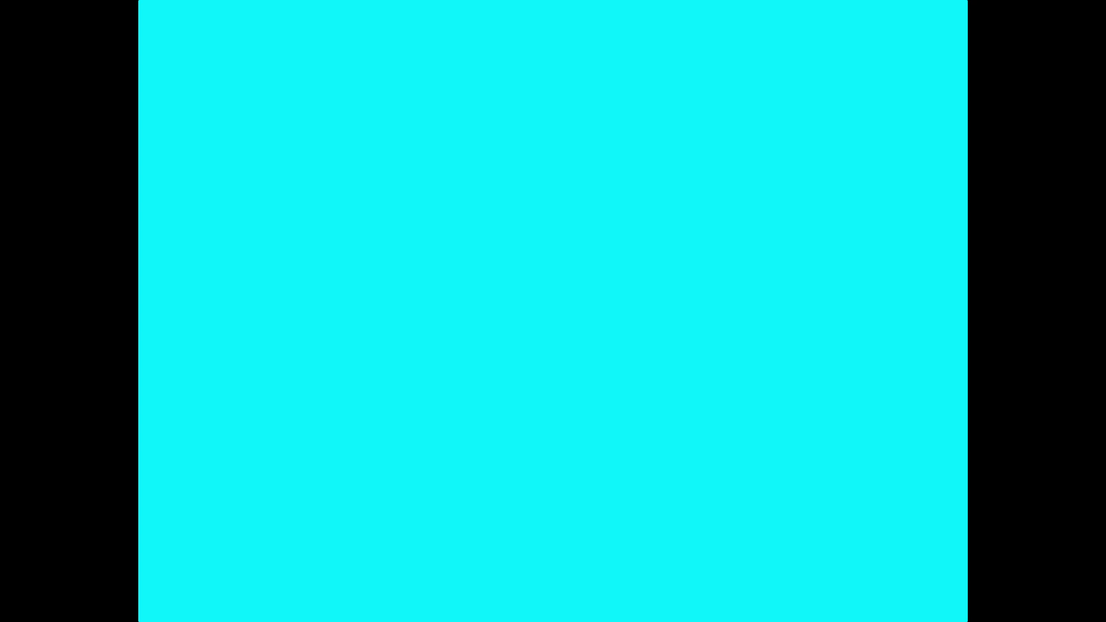
key(Tab)
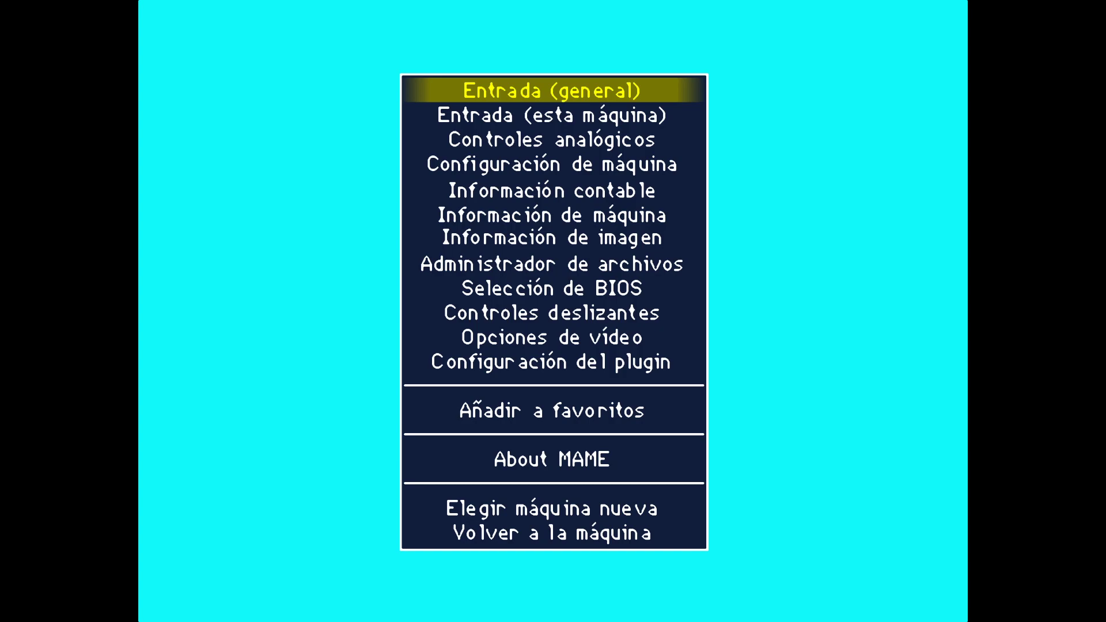
key(Tab)
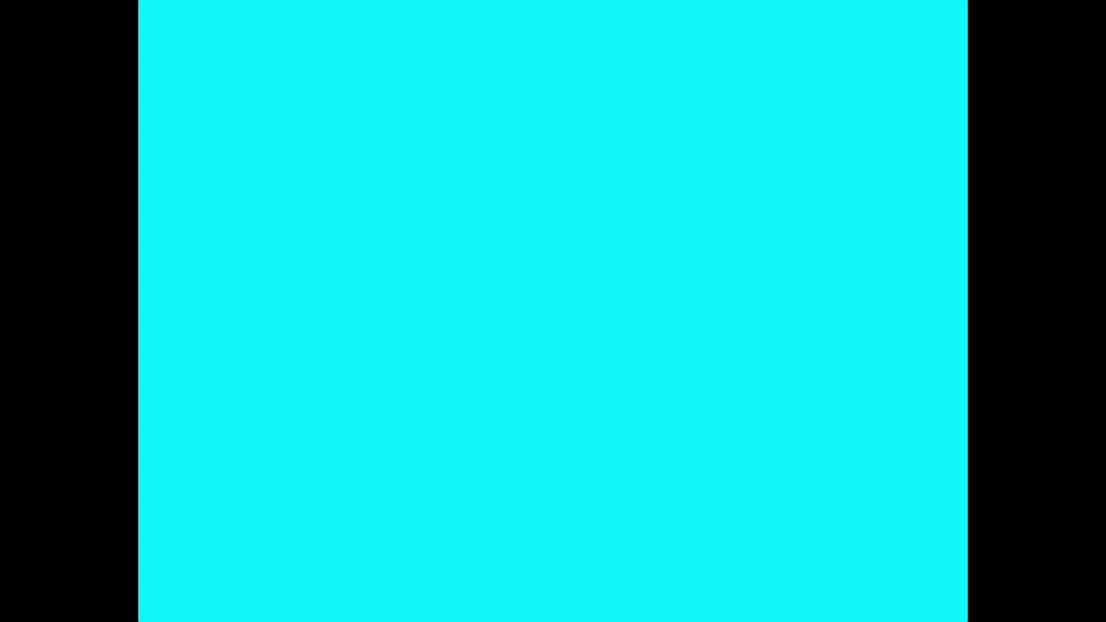
key(F1)
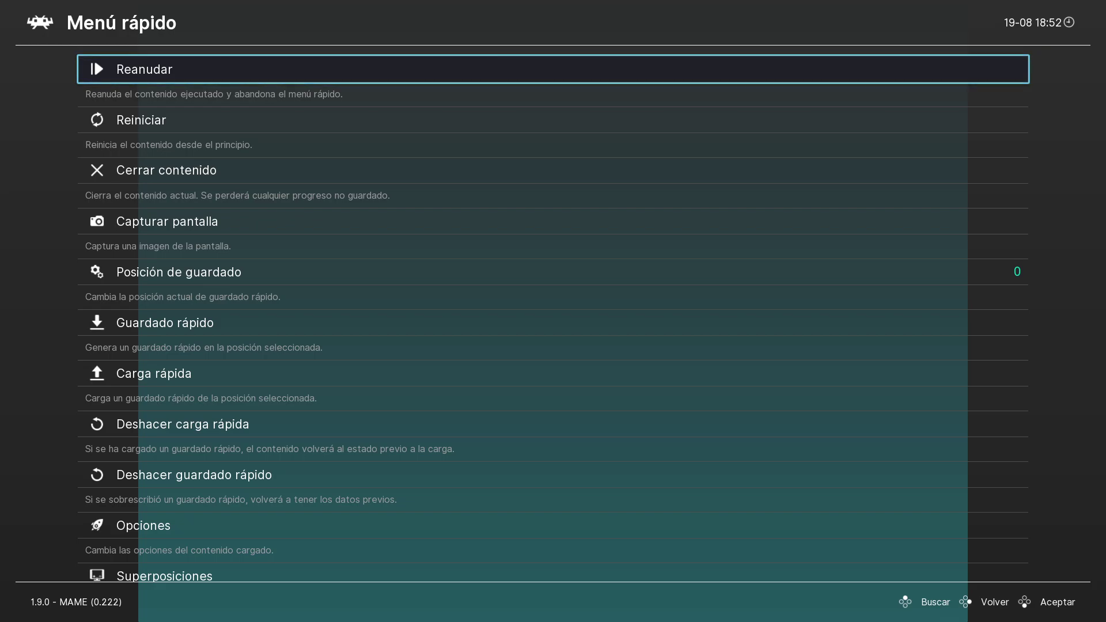
key(Return)
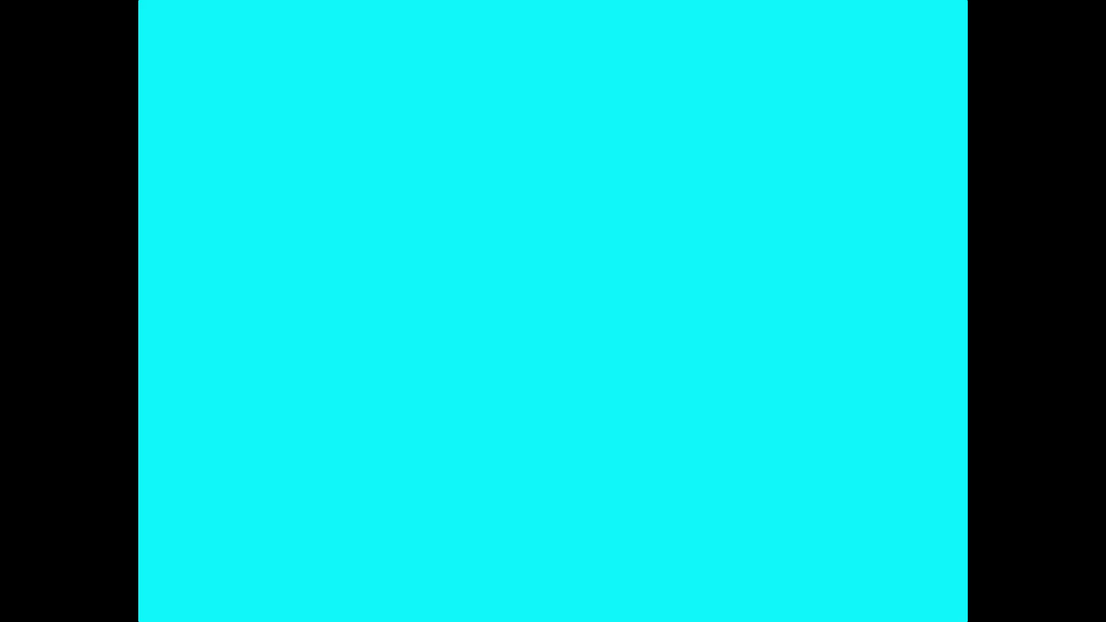